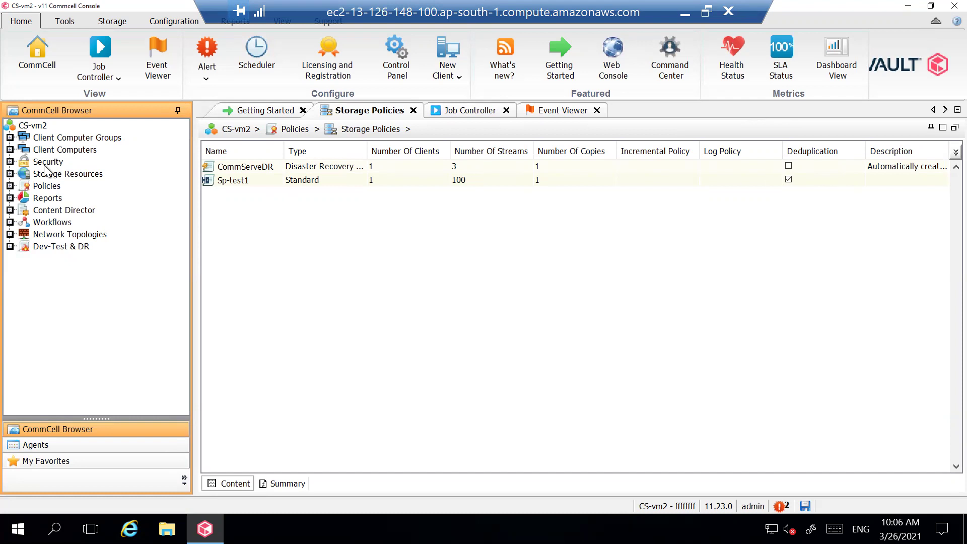
# Show the Libraries under Storage Resources and start adding a new Cloud Storage library
pyautogui.click(10, 173)
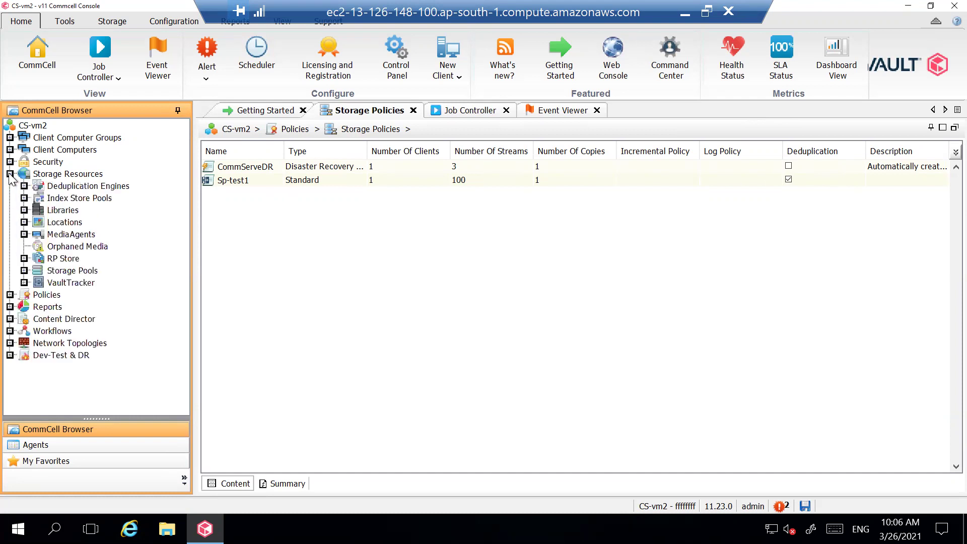
pyautogui.doubleClick(68, 211)
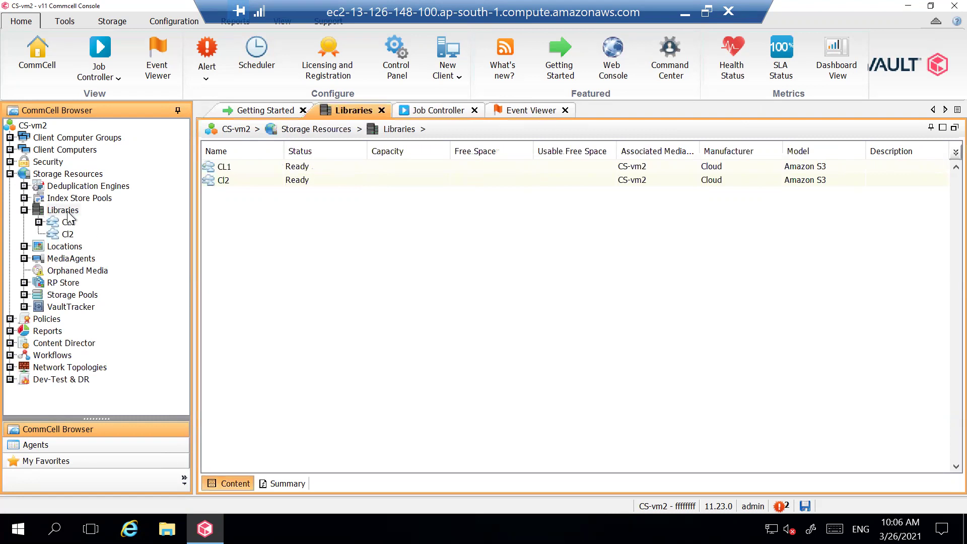
pyautogui.rightClick(68, 213)
pyautogui.moveTo(173, 222)
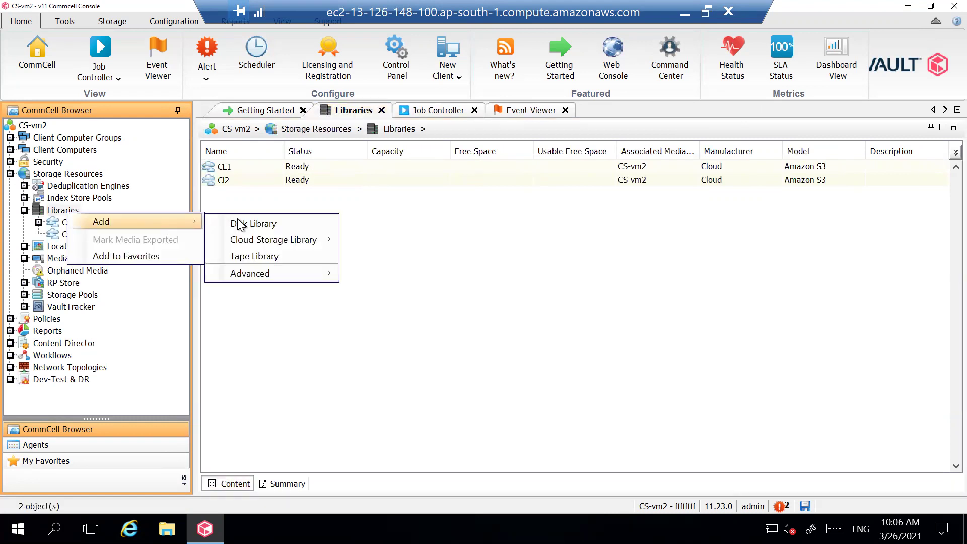
pyautogui.moveTo(278, 241)
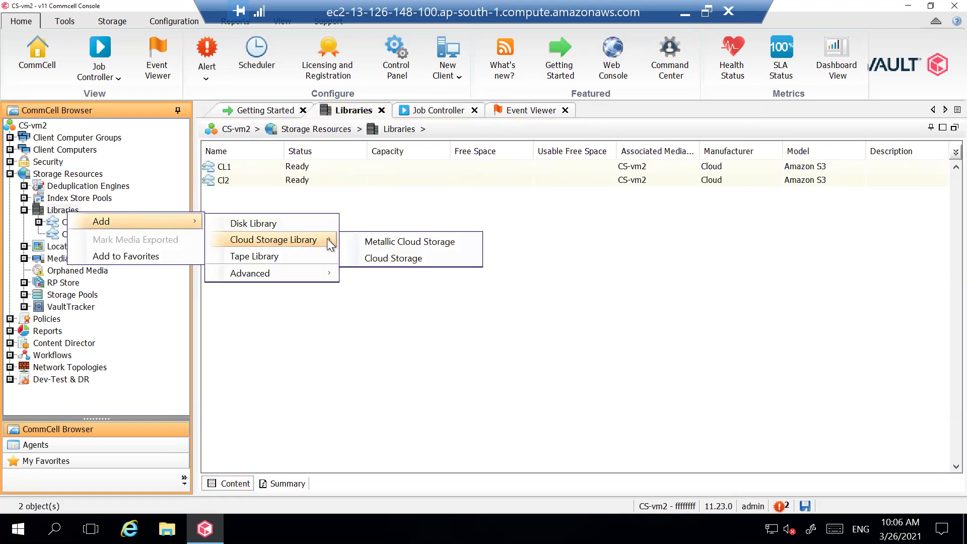
pyautogui.click(385, 258)
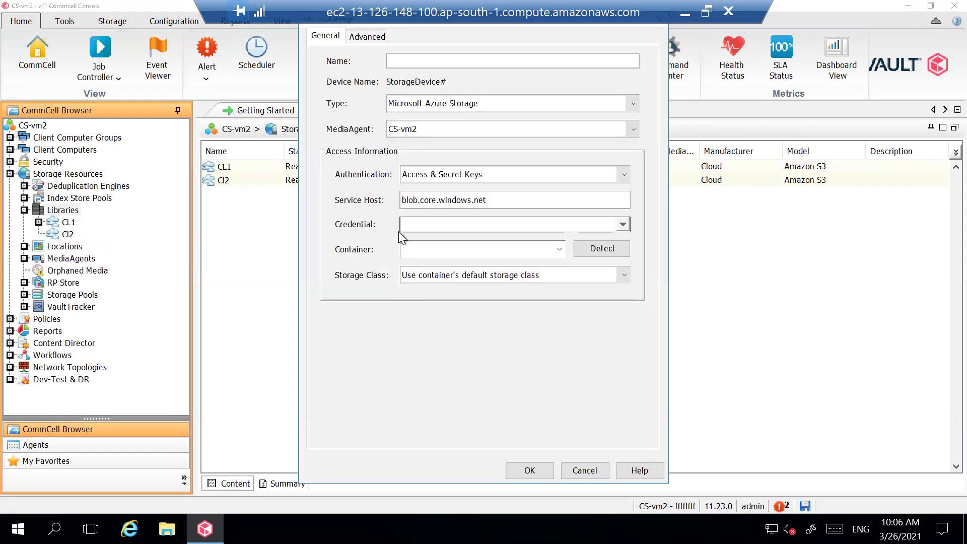
# Enter CL3-AWS as the new library's name
pyautogui.click(433, 62)
pyautogui.write('CL')
pyautogui.write('3-AWS')
pyautogui.click(436, 106)
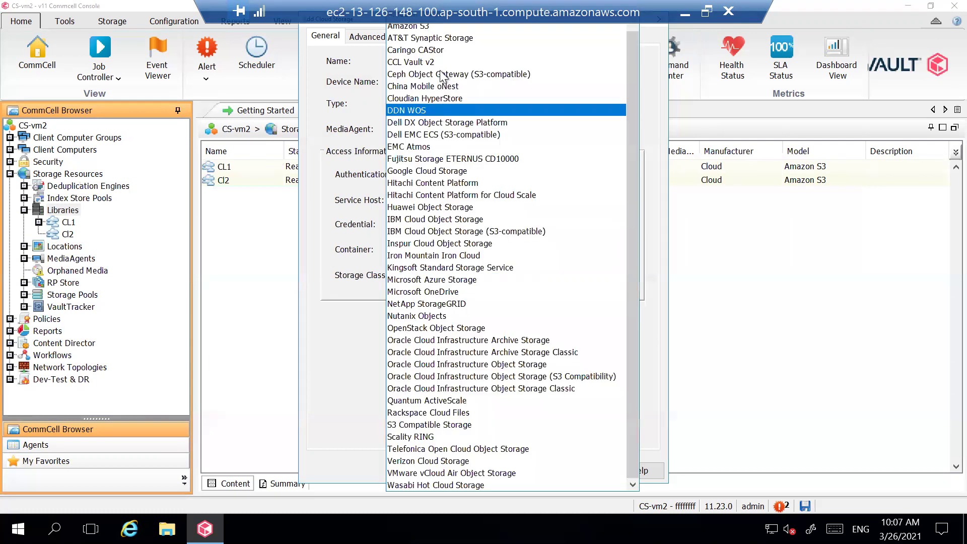
# Pick Amazon S3 as the CL3-AWS library type and review the authentication choices
pyautogui.click(412, 28)
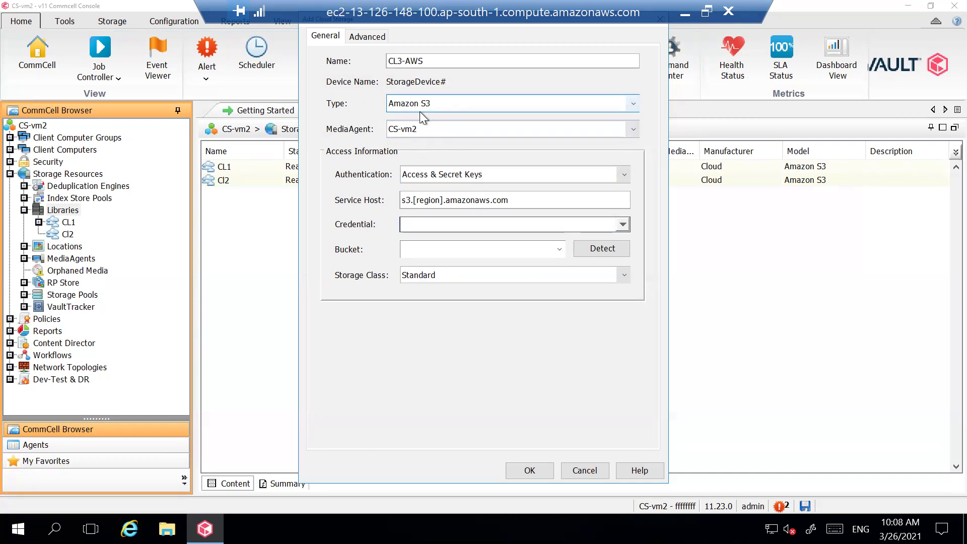
pyautogui.click(456, 176)
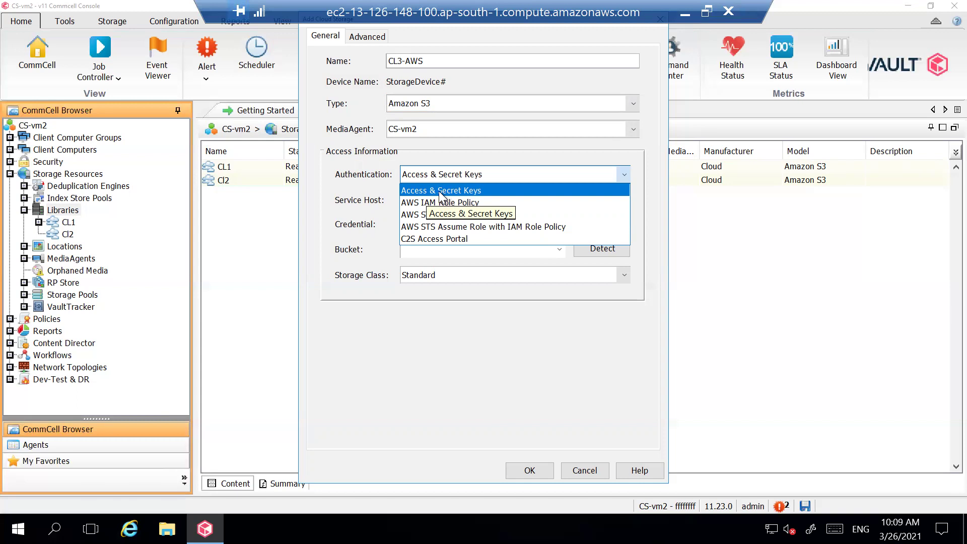
# Keep Access & Secret Keys authentication, select the [region] placeholder, and open the Credential list
pyautogui.click(439, 192)
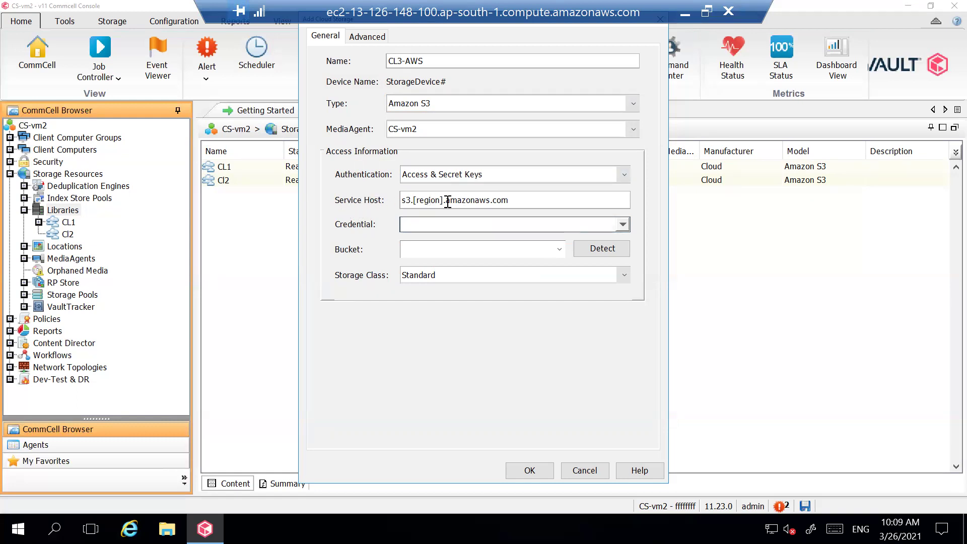
pyautogui.moveTo(444, 202); pyautogui.dragTo(416, 202)
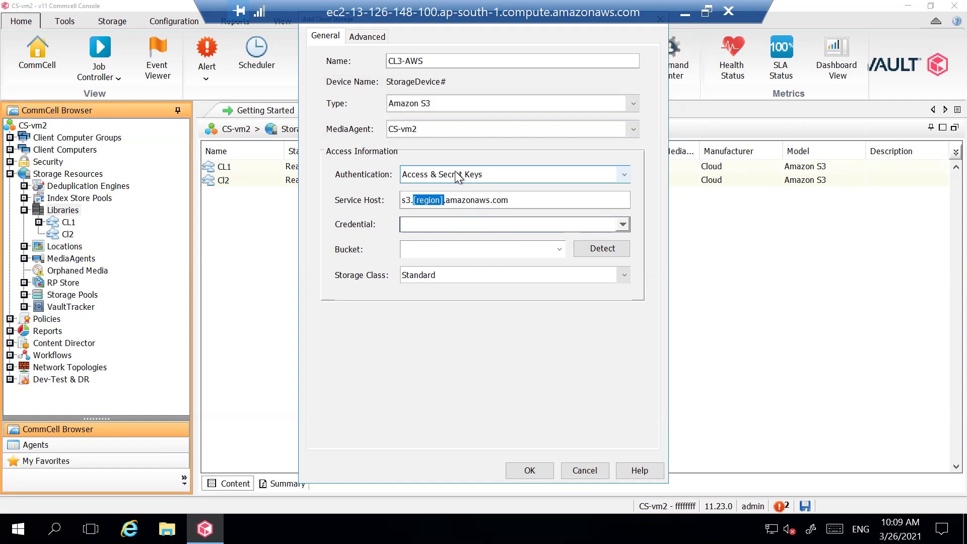
pyautogui.click(422, 225)
# Start a new user credential and enter Test1 as its name
pyautogui.click(600, 246)
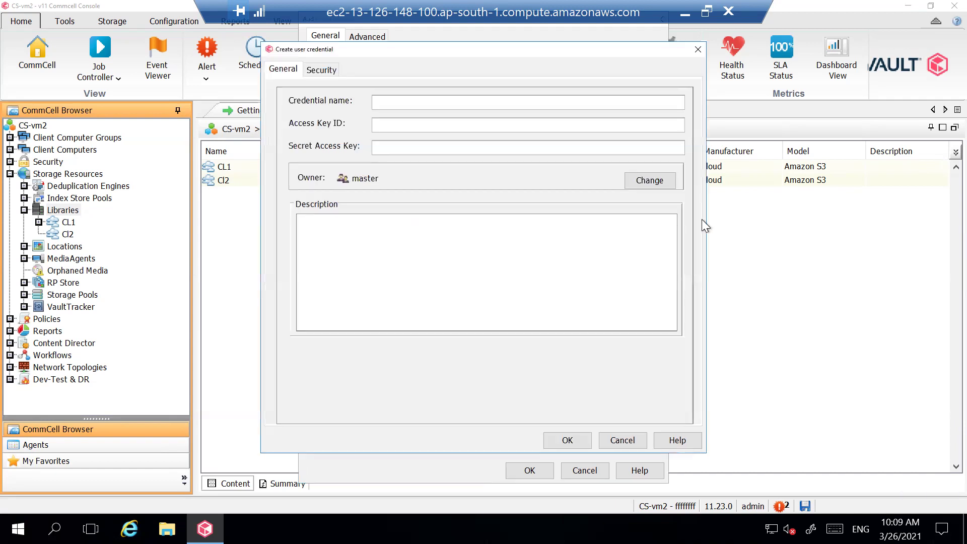
pyautogui.moveTo(410, 48); pyautogui.dragTo(235, 62)
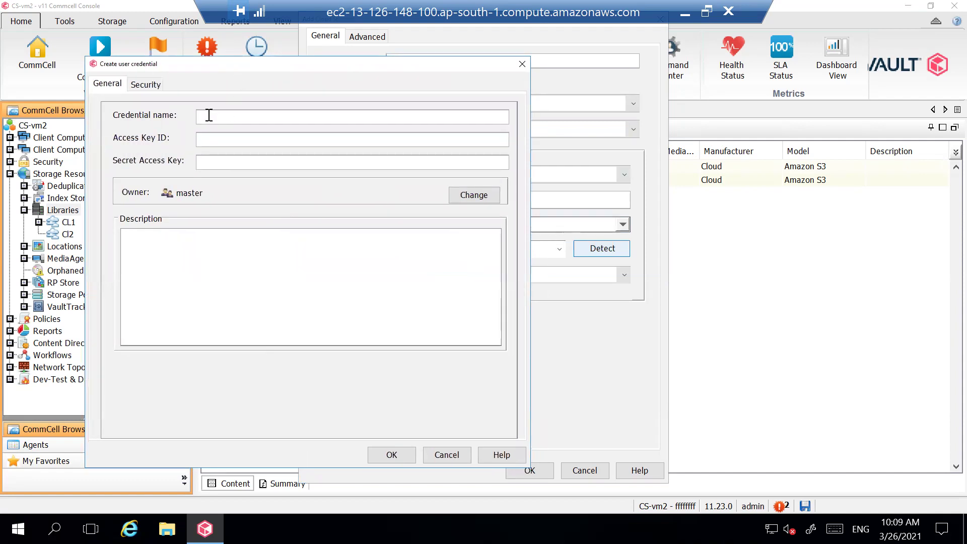
pyautogui.write('crs')
pyautogui.press('BackSpace')
pyautogui.write('Test1')
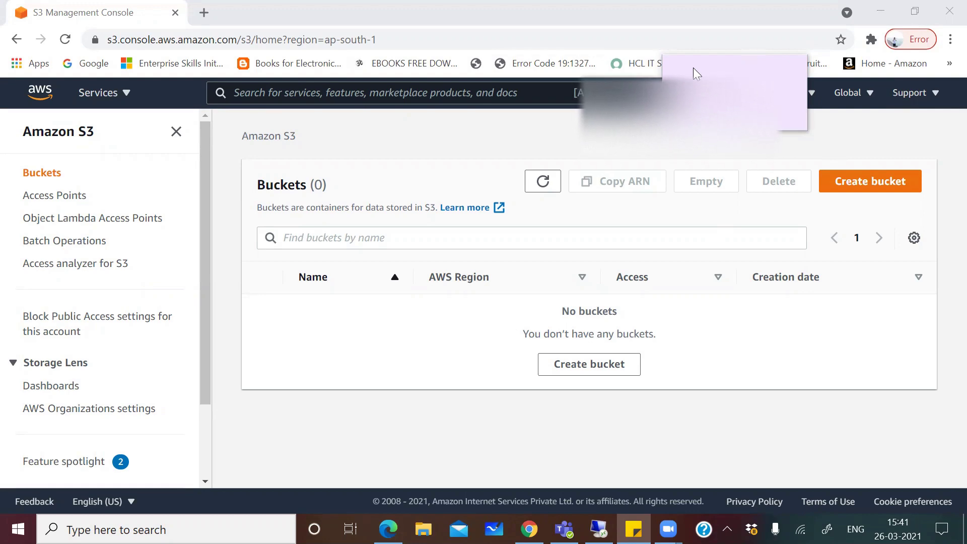
# Start a new bucket from the S3 Buckets page's Create bucket button
pyautogui.click(871, 181)
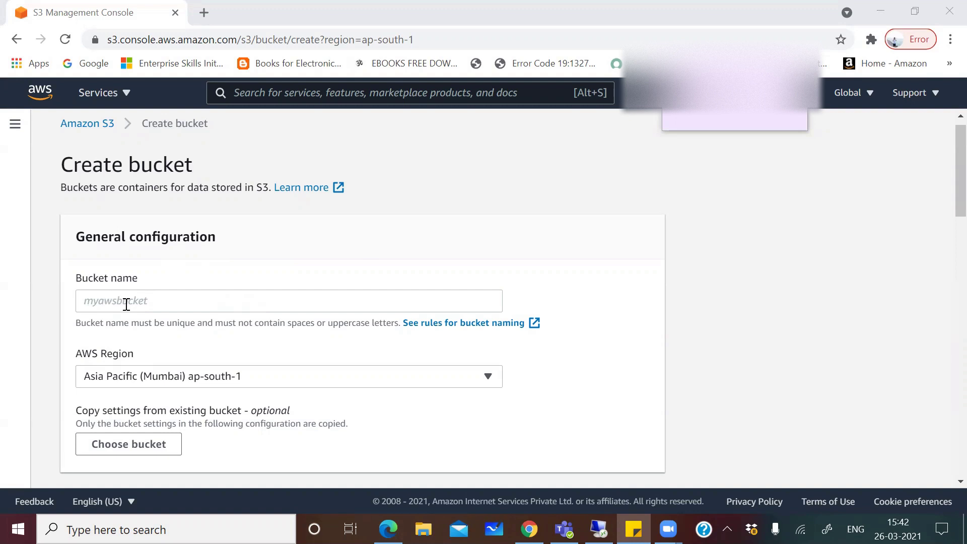
# Name the bucket cvbuckettest in Mumbai ap-south-1, then finish the Commvault credential name Test1
pyautogui.click(126, 304)
pyautogui.write('cvbucket')
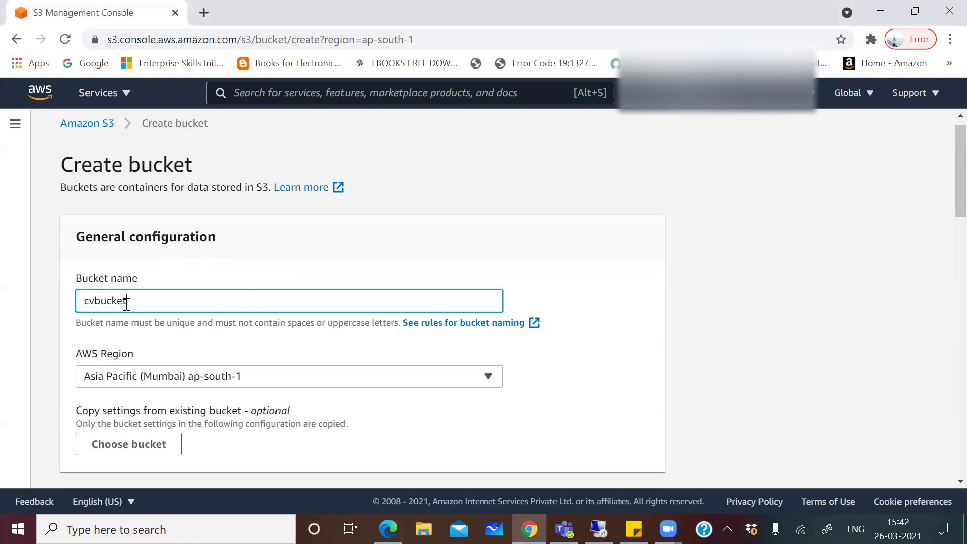
pyautogui.write('test1')
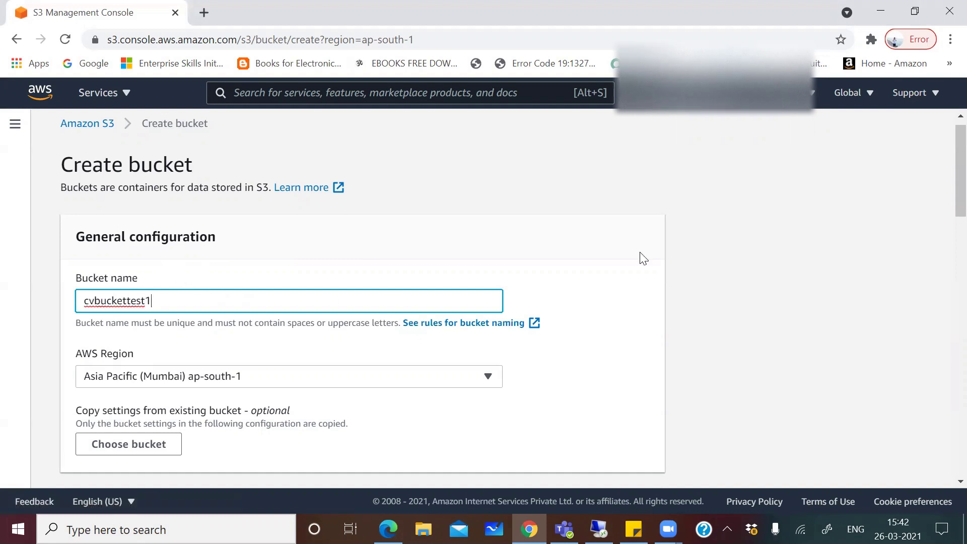
pyautogui.scroll(-3, 943, 190)
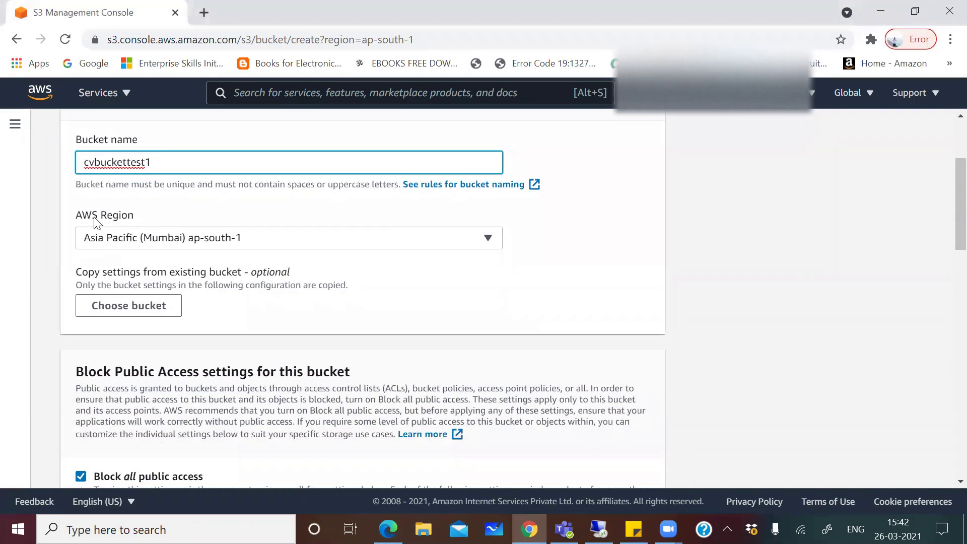
pyautogui.click(246, 242)
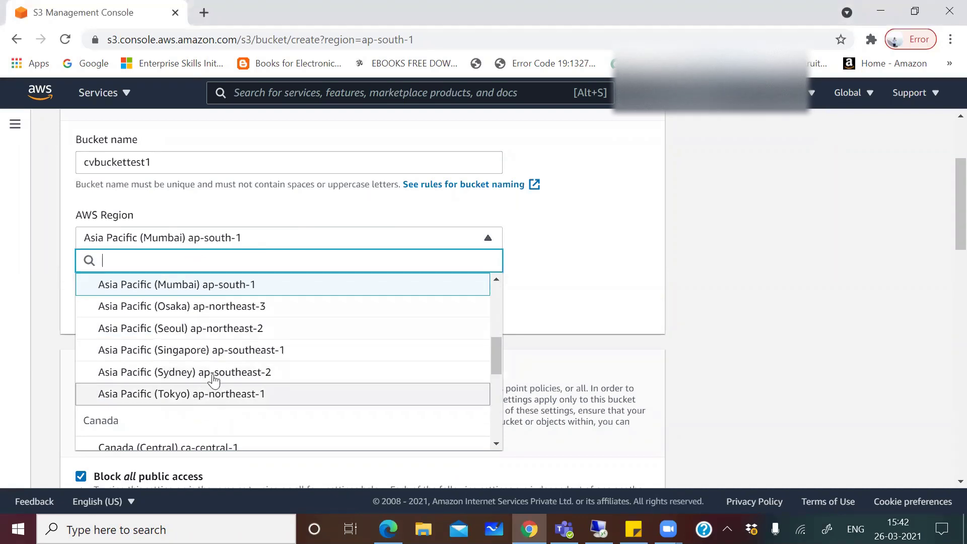
pyautogui.click(225, 283)
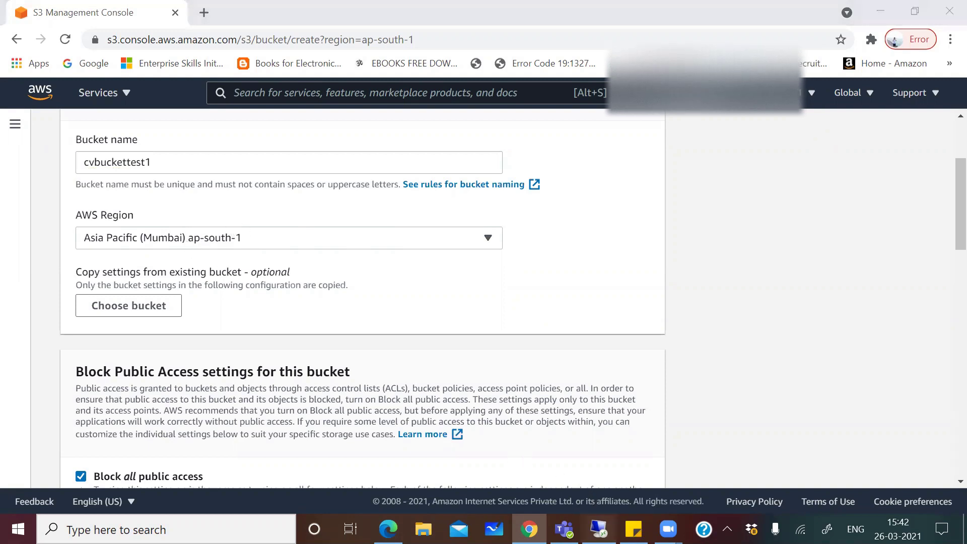
pyautogui.click(598, 529)
pyautogui.write('1')
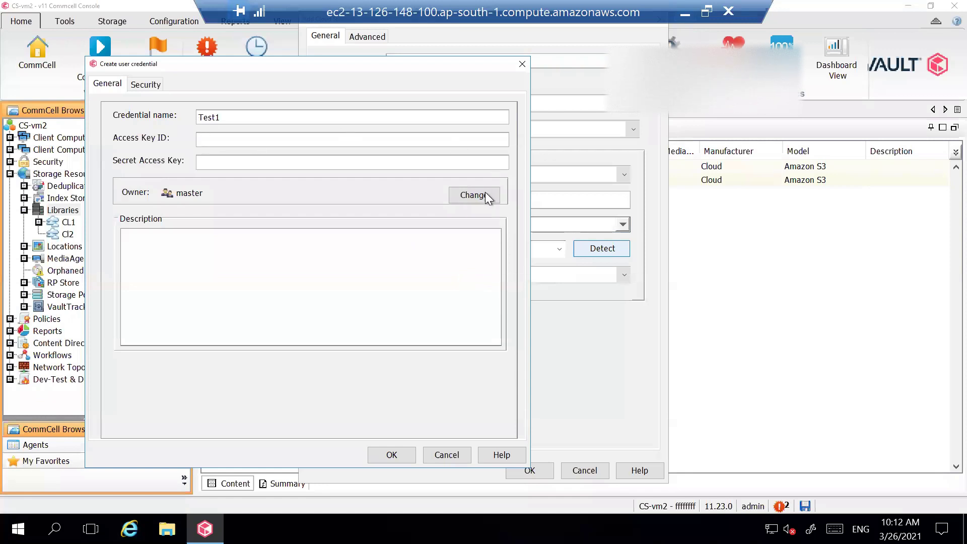
# Close the unfinished credential and set the Service Host to s3.ap-south-1.amazonaws.com
pyautogui.click(522, 63)
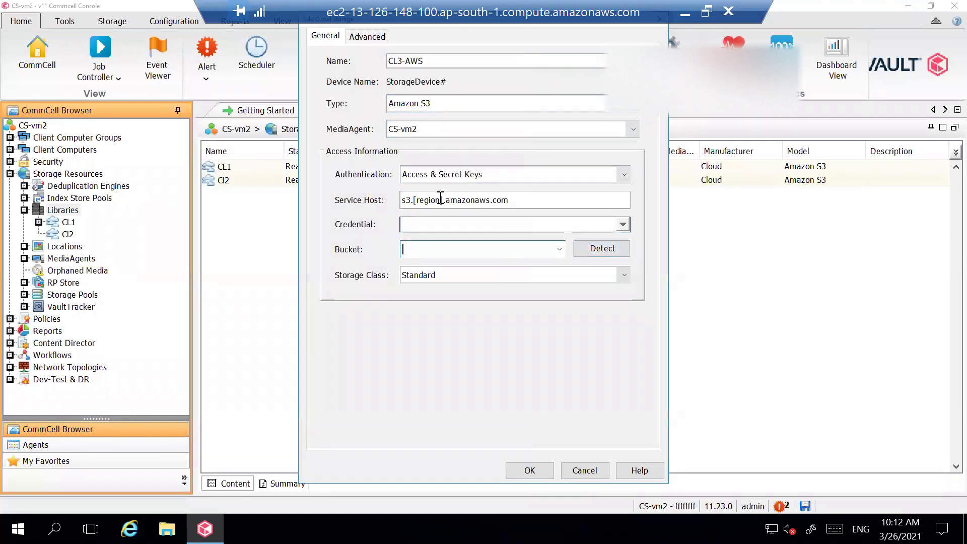
pyautogui.moveTo(444, 200); pyautogui.dragTo(412, 201)
pyautogui.write('ap-sou')
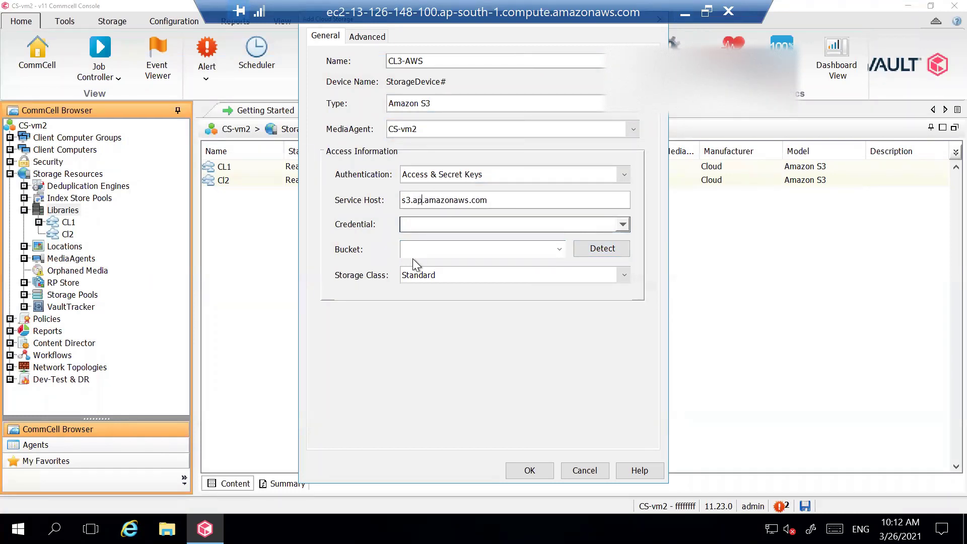
pyautogui.write('th')
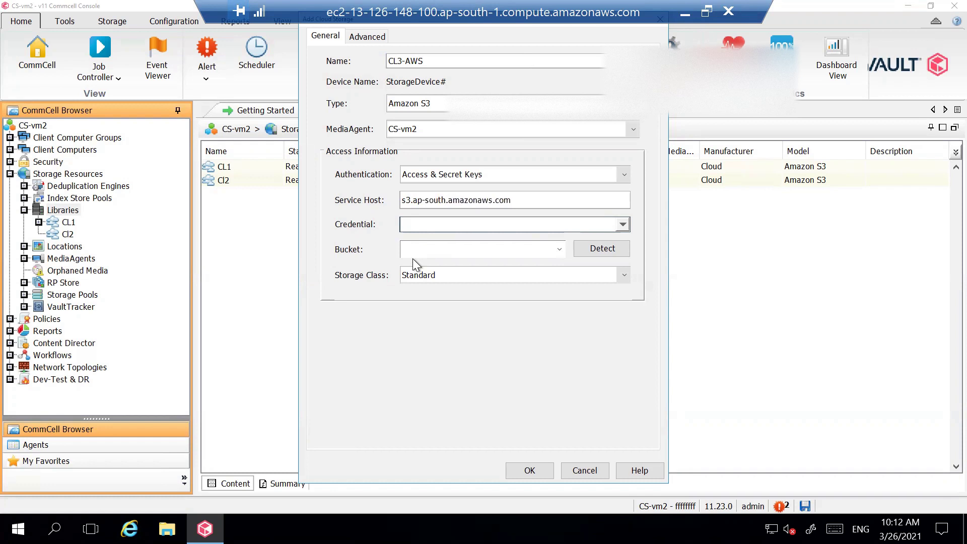
pyautogui.write('-1')
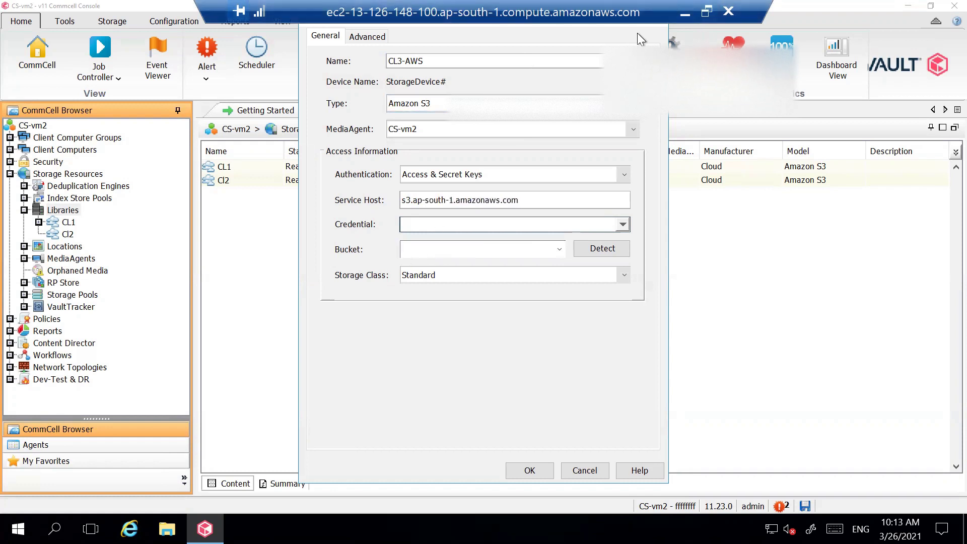
pyautogui.click(685, 14)
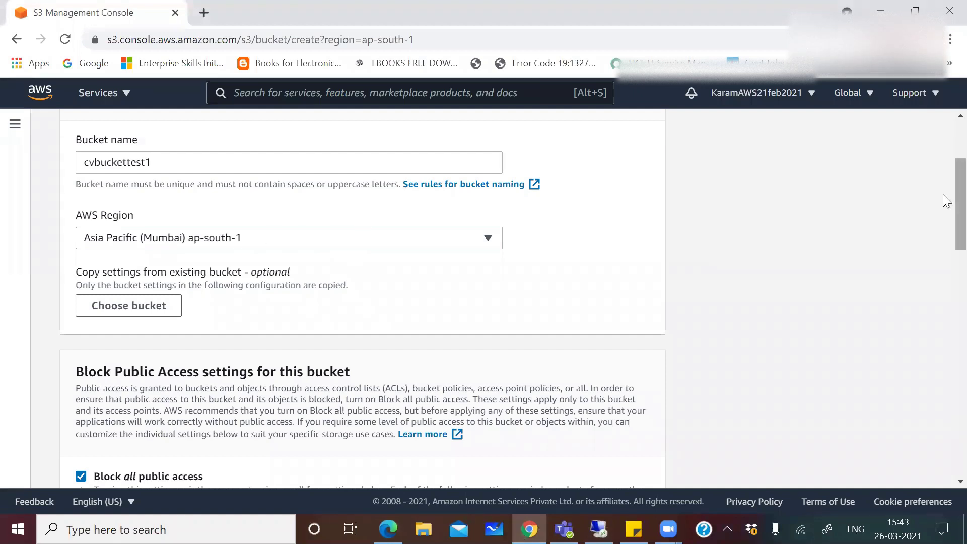
# Uncheck Block all public access for cvbuckettest1 and tick the public-exposure acknowledgement
pyautogui.scroll(-3, 944, 212)
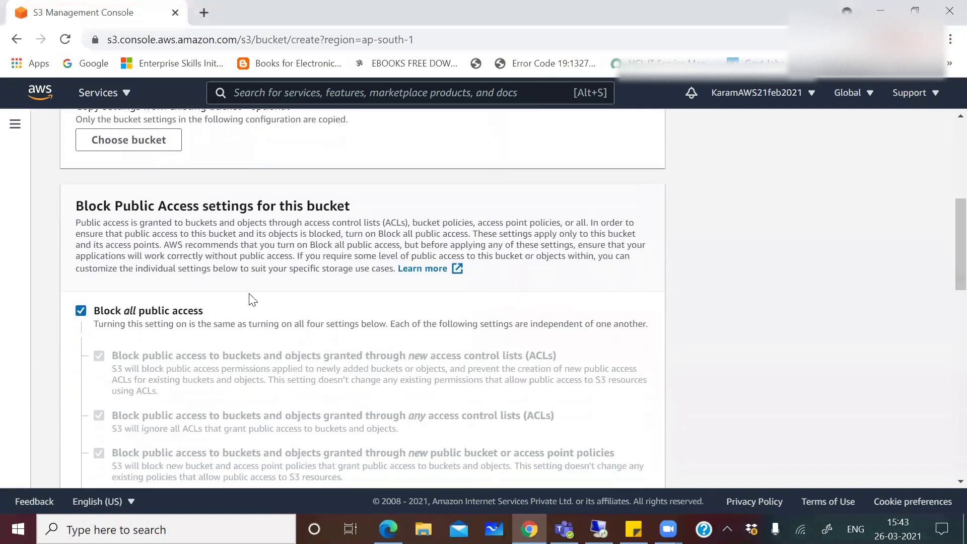
pyautogui.click(81, 311)
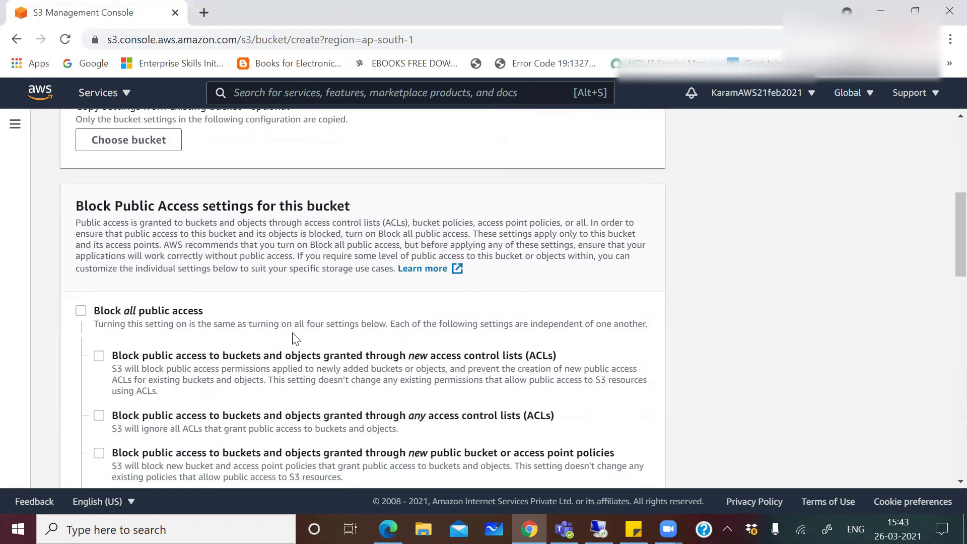
pyautogui.scroll(-1, 946, 235)
pyautogui.scroll(-2, 945, 242)
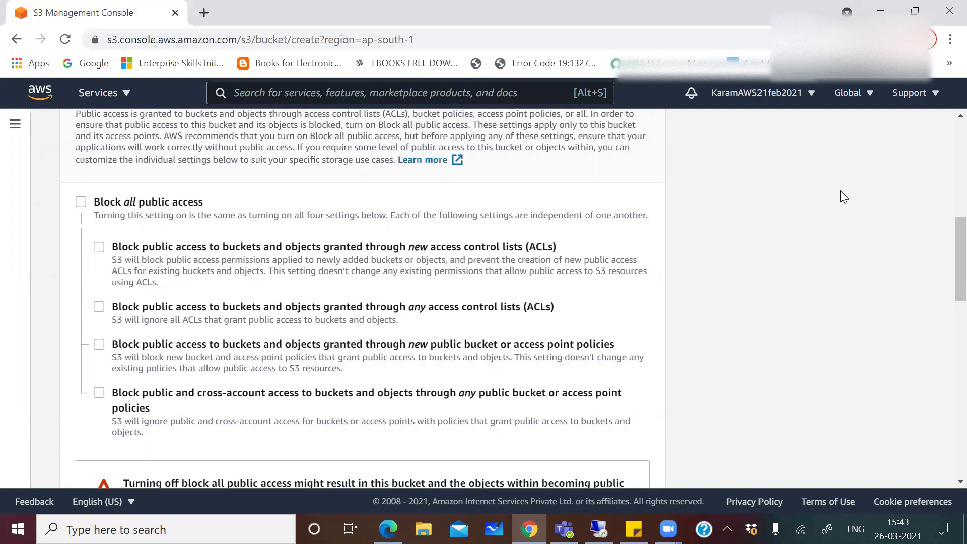
pyautogui.scroll(-3, 946, 256)
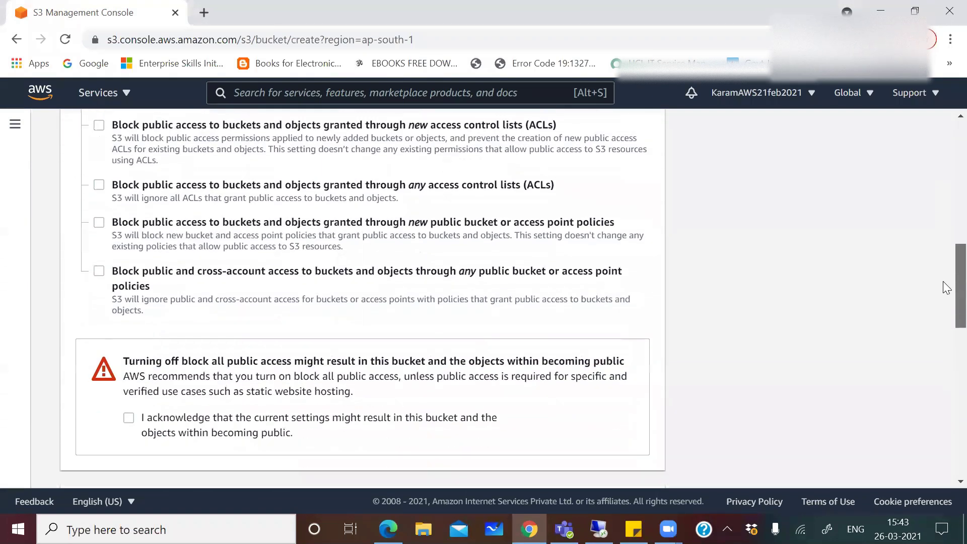
pyautogui.click(130, 374)
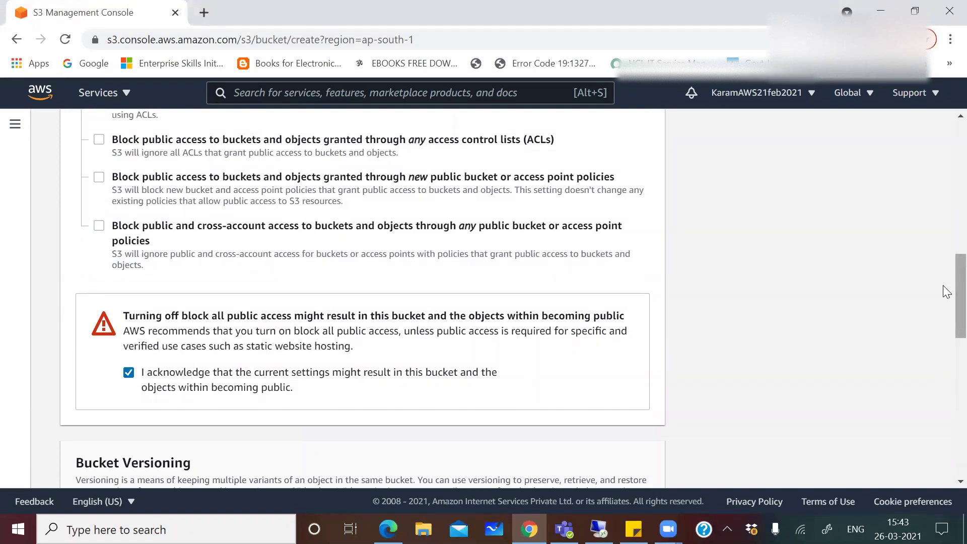
pyautogui.scroll(-1, 947, 286)
pyautogui.scroll(-4, 947, 285)
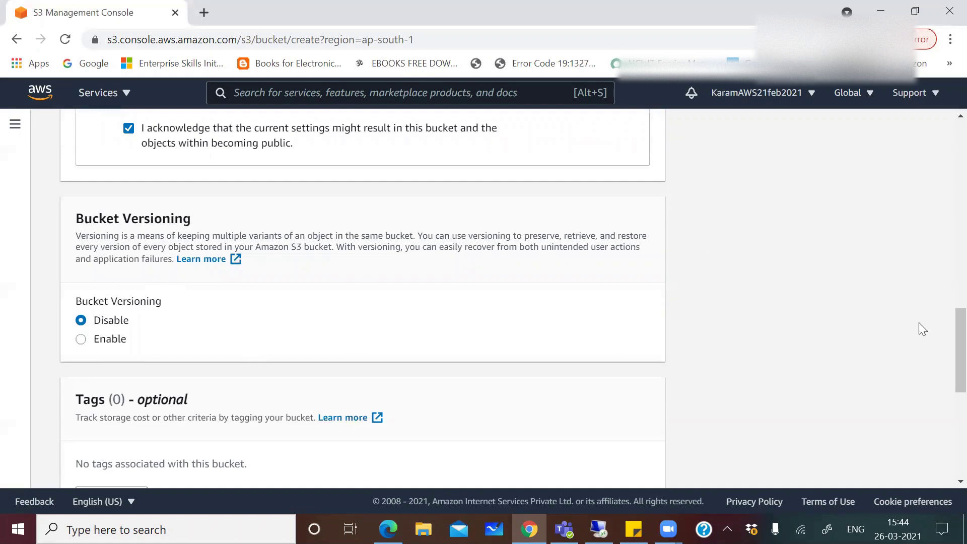
pyautogui.scroll(-5, 943, 339)
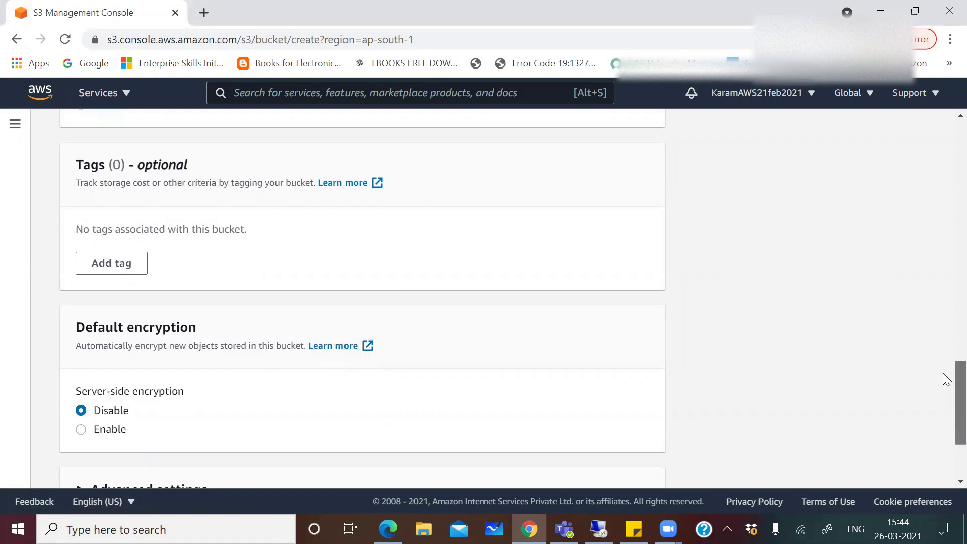
pyautogui.scroll(-3, 943, 372)
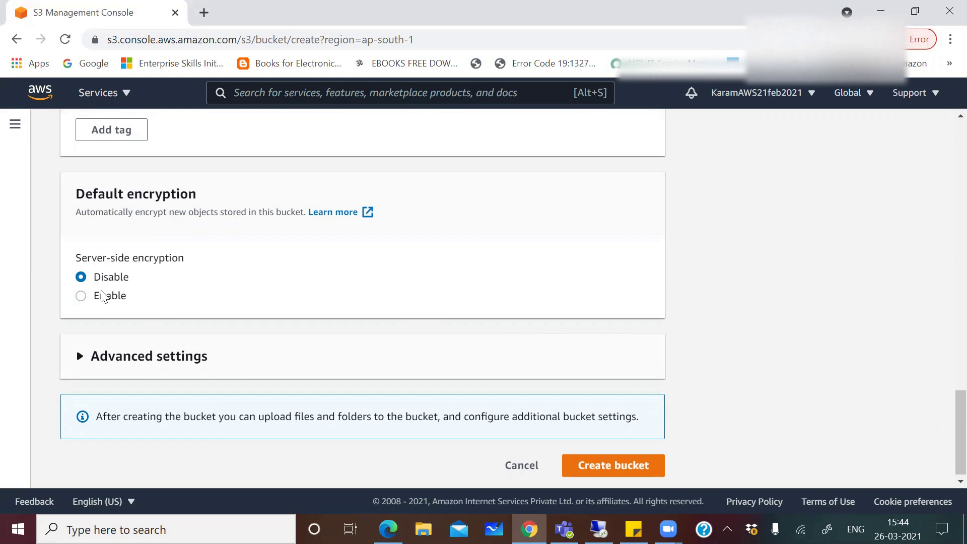
# Expand Advanced settings and create the cvbuckettest1 bucket in ap-south-1
pyautogui.click(113, 358)
pyautogui.scroll(-4, 943, 393)
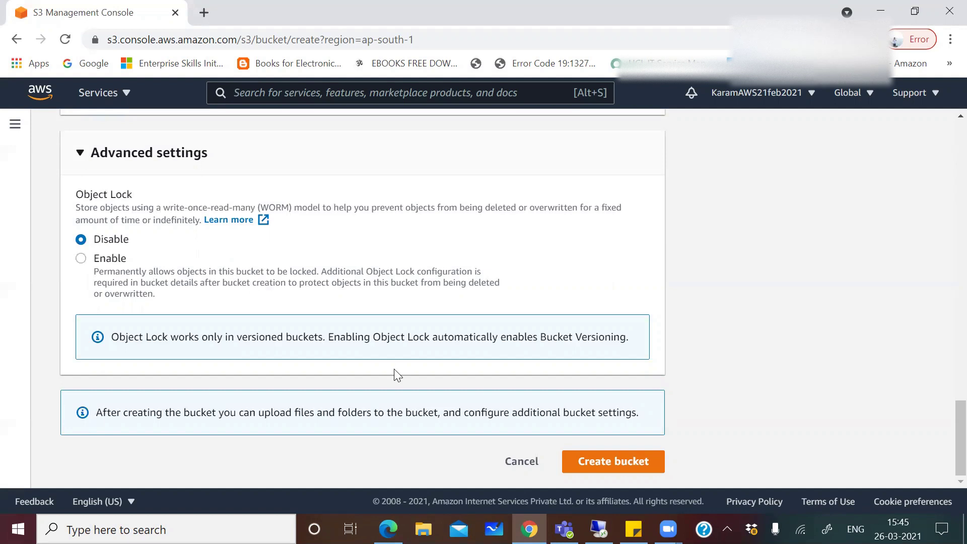
pyautogui.click(619, 471)
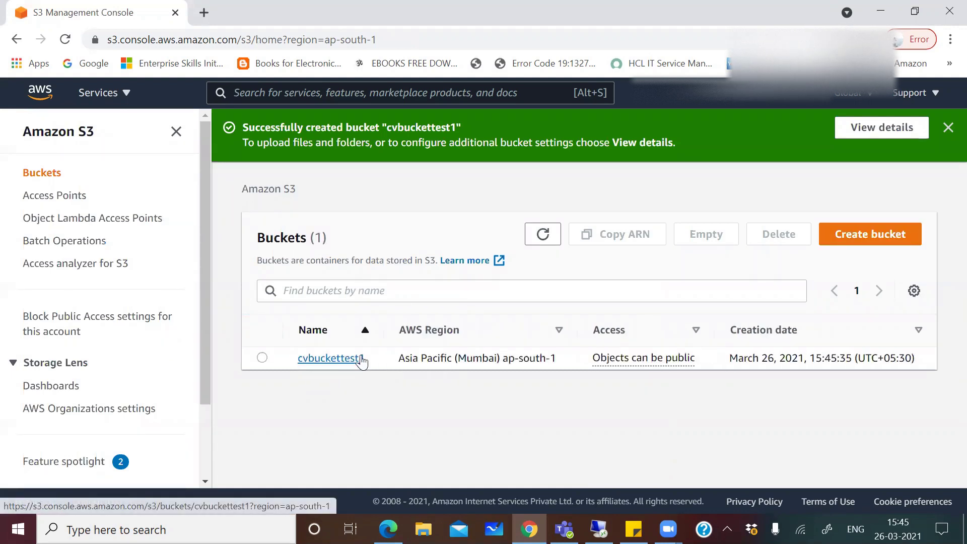
pyautogui.click(599, 529)
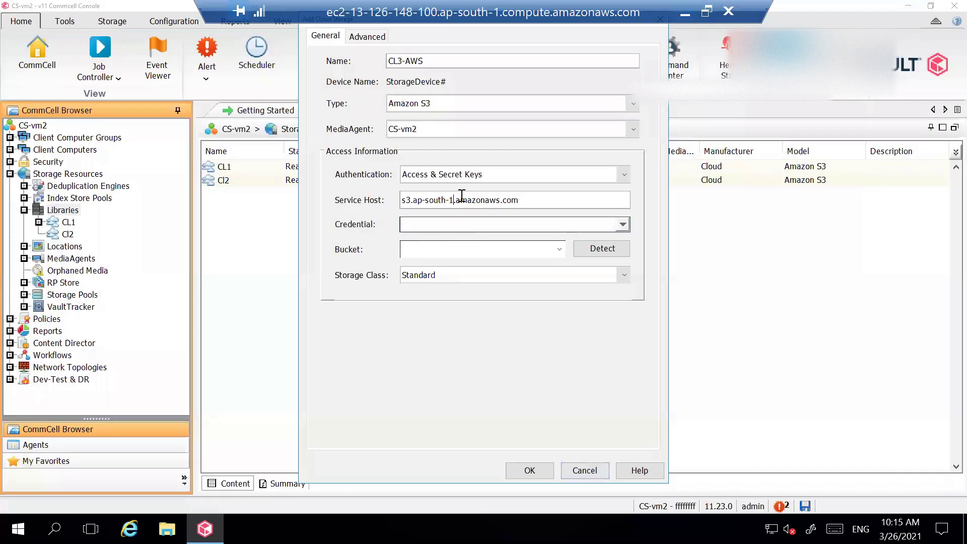
# Create a new credential from the Credential list, name it test1, and go to Secret Access Key
pyautogui.click(623, 224)
pyautogui.click(611, 247)
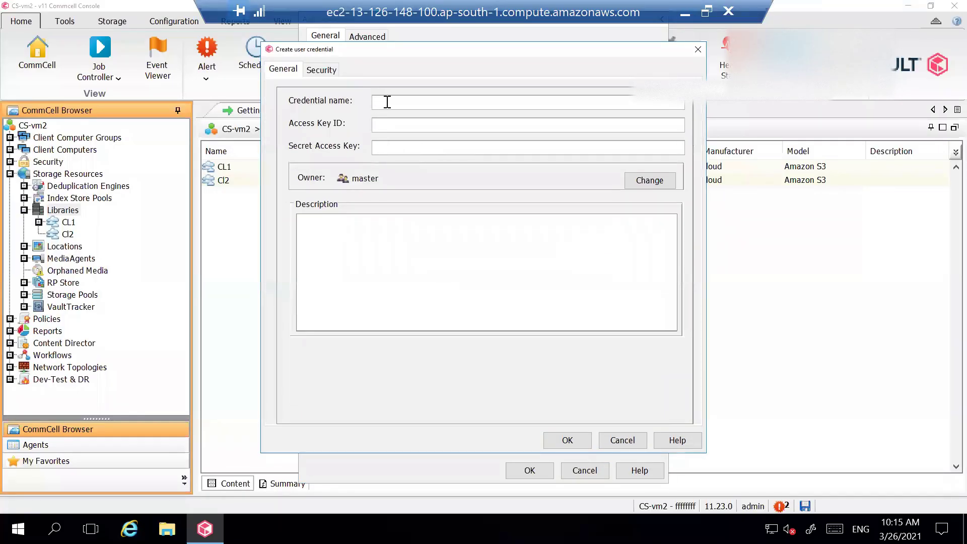
pyautogui.write('test1')
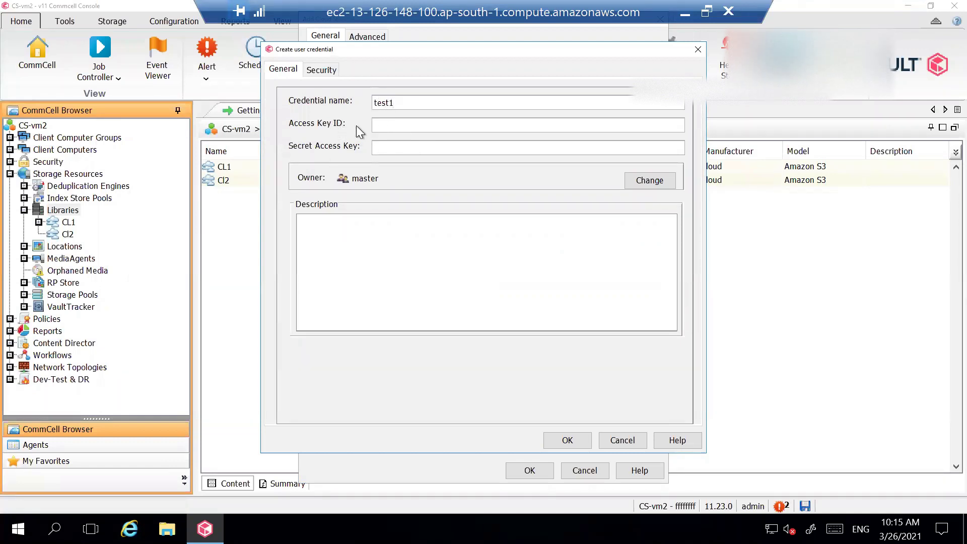
pyautogui.click(396, 145)
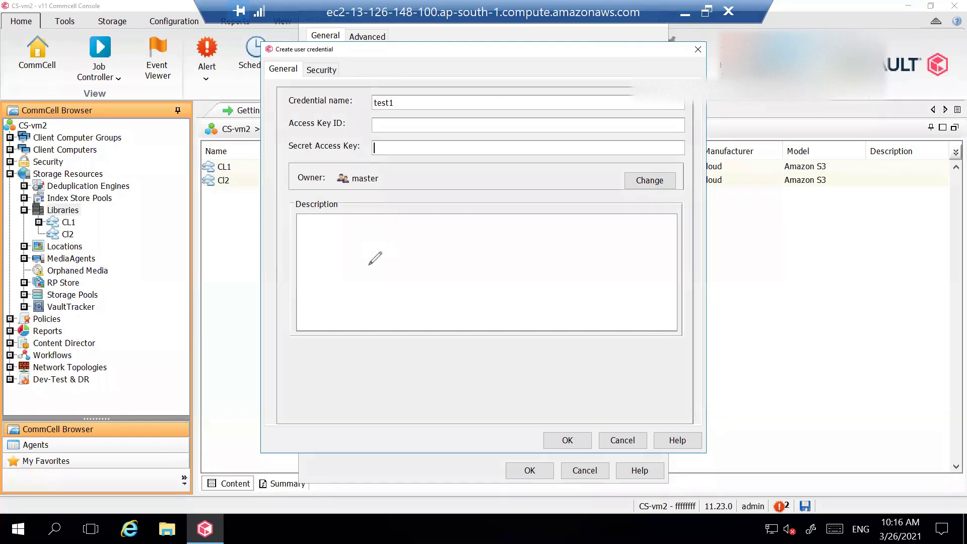
pyautogui.moveTo(316, 251)
pyautogui.mouseDown()
pyautogui.moveTo(331, 220)
pyautogui.moveTo(354, 274)
pyautogui.mouseUp()
pyautogui.moveTo(345, 215); pyautogui.dragTo(352, 216)
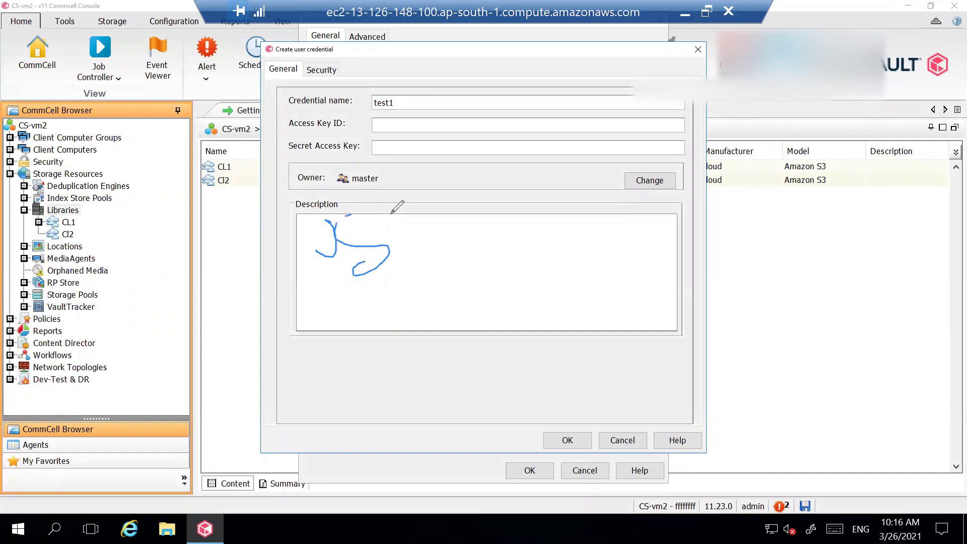
pyautogui.moveTo(410, 208)
pyautogui.mouseDown()
pyautogui.moveTo(399, 247)
pyautogui.moveTo(405, 221)
pyautogui.moveTo(486, 193)
pyautogui.mouseUp()
pyautogui.moveTo(331, 227)
pyautogui.mouseDown()
pyautogui.moveTo(334, 275)
pyautogui.moveTo(302, 229)
pyautogui.mouseUp()
pyautogui.moveTo(509, 206)
pyautogui.mouseDown()
pyautogui.moveTo(573, 199)
pyautogui.moveTo(572, 225)
pyautogui.mouseUp()
pyautogui.moveTo(603, 186)
pyautogui.mouseDown()
pyautogui.moveTo(636, 227)
pyautogui.moveTo(667, 217)
pyautogui.mouseUp()
pyautogui.moveTo(677, 169); pyautogui.dragTo(679, 224)
pyautogui.moveTo(680, 166)
pyautogui.mouseDown()
pyautogui.moveTo(698, 161)
pyautogui.moveTo(687, 201)
pyautogui.moveTo(793, 144)
pyautogui.moveTo(808, 192)
pyautogui.mouseUp()
pyautogui.moveTo(843, 118)
pyautogui.mouseDown()
pyautogui.moveTo(826, 162)
pyautogui.moveTo(848, 181)
pyautogui.mouseUp()
pyautogui.moveTo(867, 142)
pyautogui.mouseDown()
pyautogui.moveTo(847, 163)
pyautogui.moveTo(907, 128)
pyautogui.moveTo(932, 130)
pyautogui.moveTo(911, 188)
pyautogui.mouseUp()
pyautogui.moveTo(419, 269)
pyautogui.mouseDown()
pyautogui.moveTo(431, 308)
pyautogui.moveTo(526, 315)
pyautogui.moveTo(539, 325)
pyautogui.mouseUp()
pyautogui.moveTo(569, 296)
pyautogui.mouseDown()
pyautogui.moveTo(579, 325)
pyautogui.moveTo(632, 305)
pyautogui.moveTo(739, 291)
pyautogui.mouseUp()
pyautogui.moveTo(736, 239); pyautogui.dragTo(773, 312)
pyautogui.moveTo(779, 256)
pyautogui.mouseDown()
pyautogui.moveTo(799, 296)
pyautogui.moveTo(808, 263)
pyautogui.moveTo(829, 275)
pyautogui.moveTo(855, 252)
pyautogui.moveTo(873, 265)
pyautogui.moveTo(916, 254)
pyautogui.mouseUp()
pyautogui.moveTo(927, 227)
pyautogui.mouseDown()
pyautogui.moveTo(911, 242)
pyautogui.moveTo(955, 227)
pyautogui.mouseUp()
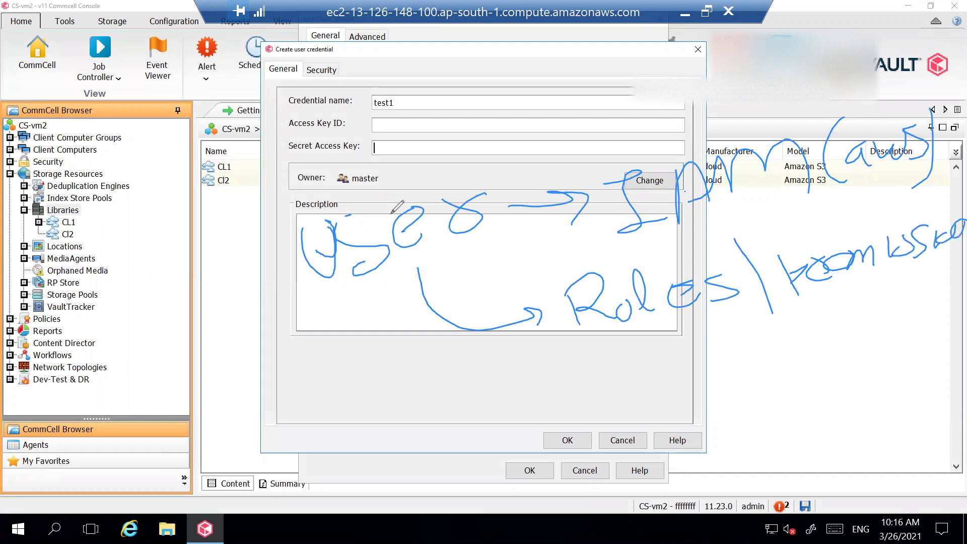
pyautogui.moveTo(619, 335)
pyautogui.mouseDown()
pyautogui.moveTo(639, 389)
pyautogui.moveTo(685, 377)
pyautogui.moveTo(685, 396)
pyautogui.mouseUp()
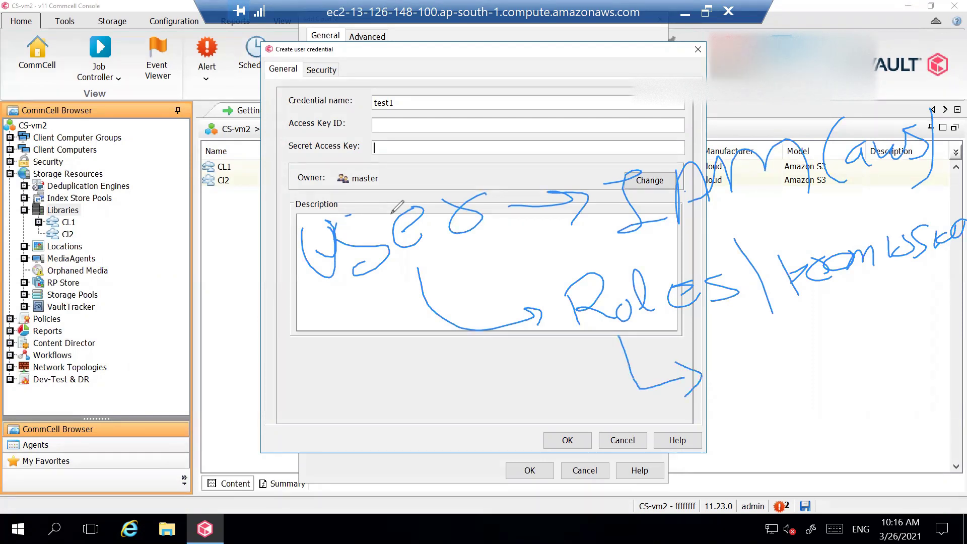
pyautogui.moveTo(740, 352)
pyautogui.mouseDown()
pyautogui.moveTo(725, 385)
pyautogui.moveTo(782, 357)
pyautogui.mouseUp()
pyautogui.moveTo(800, 331); pyautogui.dragTo(793, 359)
pyautogui.moveTo(798, 353); pyautogui.dragTo(810, 344)
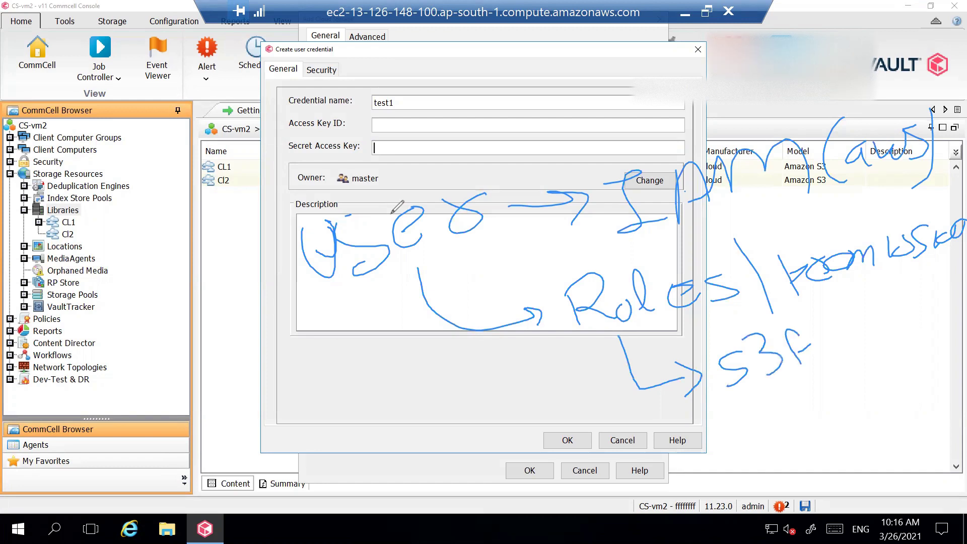
pyautogui.moveTo(863, 319); pyautogui.dragTo(883, 333)
pyautogui.moveTo(802, 388)
pyautogui.mouseDown()
pyautogui.moveTo(800, 419)
pyautogui.moveTo(814, 386)
pyautogui.mouseUp()
pyautogui.moveTo(814, 386)
pyautogui.mouseDown()
pyautogui.moveTo(833, 408)
pyautogui.moveTo(857, 396)
pyautogui.mouseUp()
pyautogui.moveTo(881, 377); pyautogui.dragTo(877, 390)
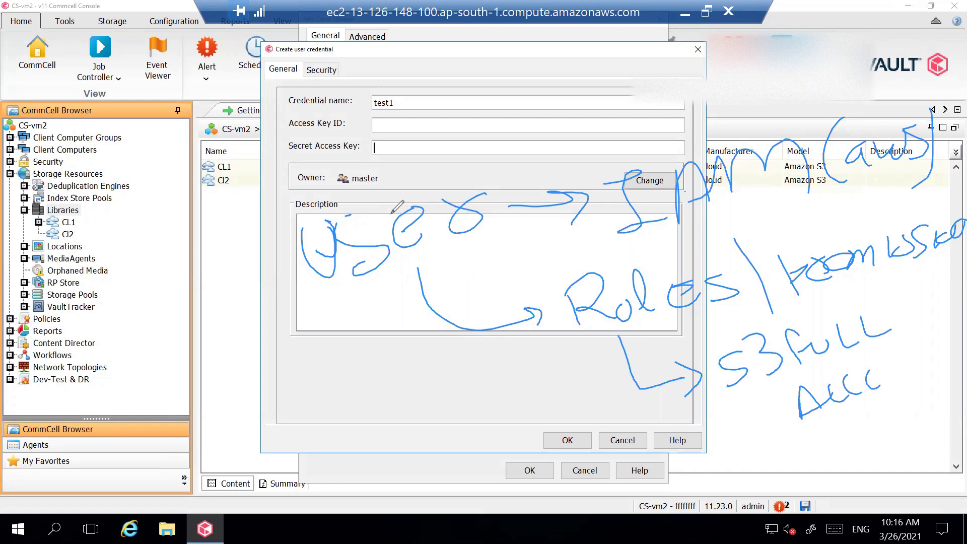
pyautogui.moveTo(891, 358); pyautogui.dragTo(906, 377)
pyautogui.moveTo(791, 448); pyautogui.dragTo(917, 390)
pyautogui.moveTo(824, 450); pyautogui.dragTo(944, 404)
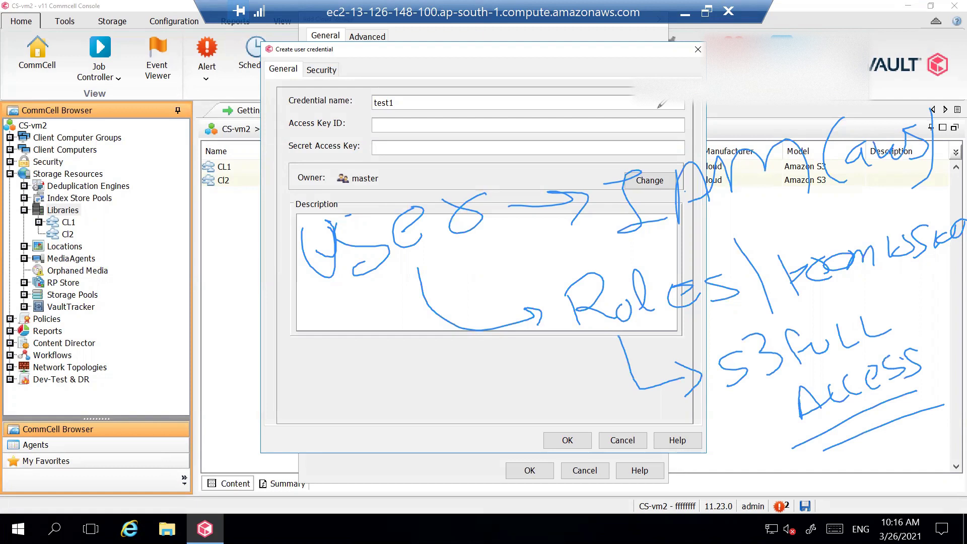
pyautogui.click(687, 109)
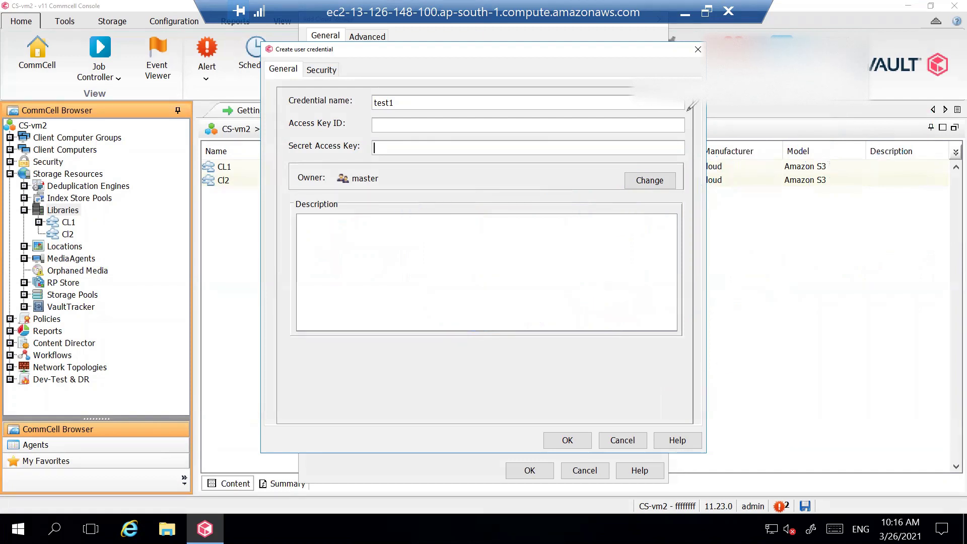
# From the local browser, search the AWS console for 'iam' and open the empty IAM Users list
pyautogui.click(685, 14)
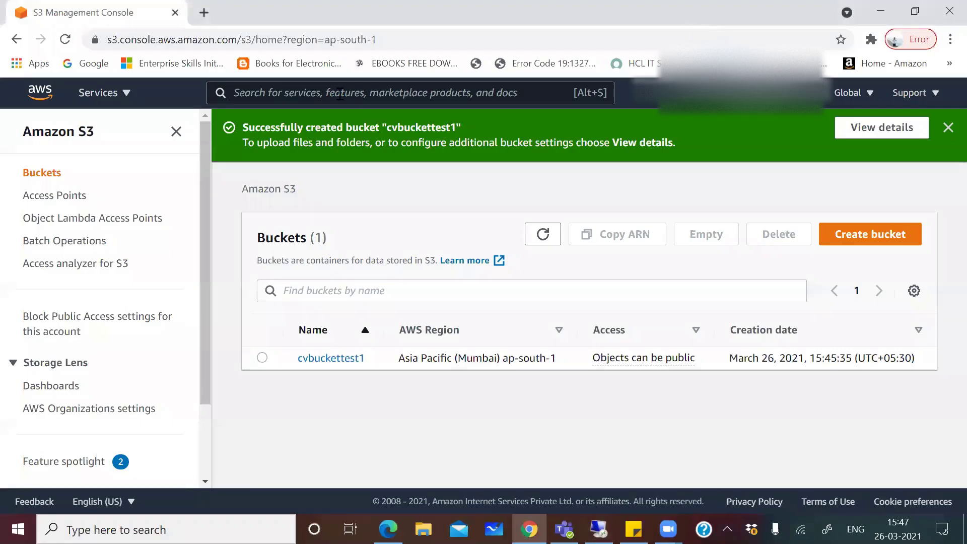
pyautogui.click(297, 94)
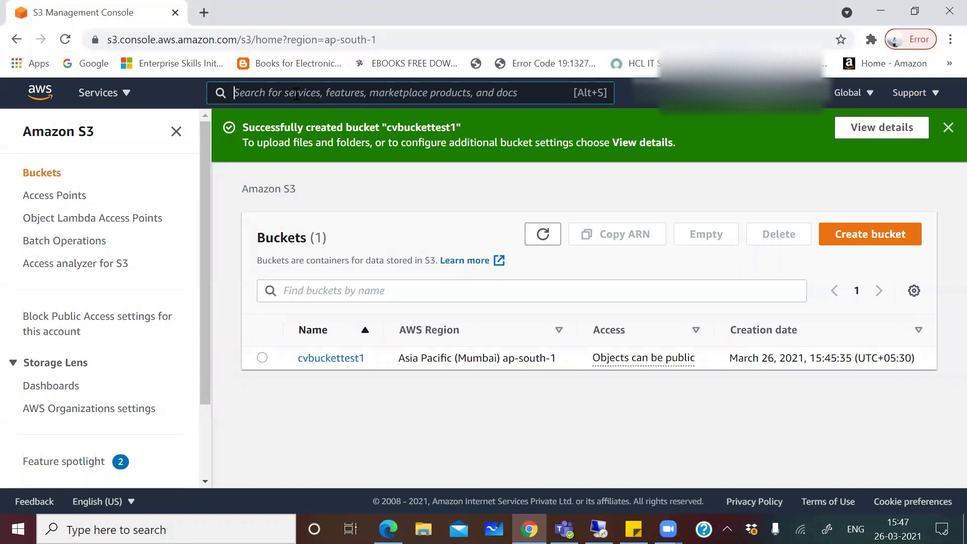
pyautogui.write('AWS')
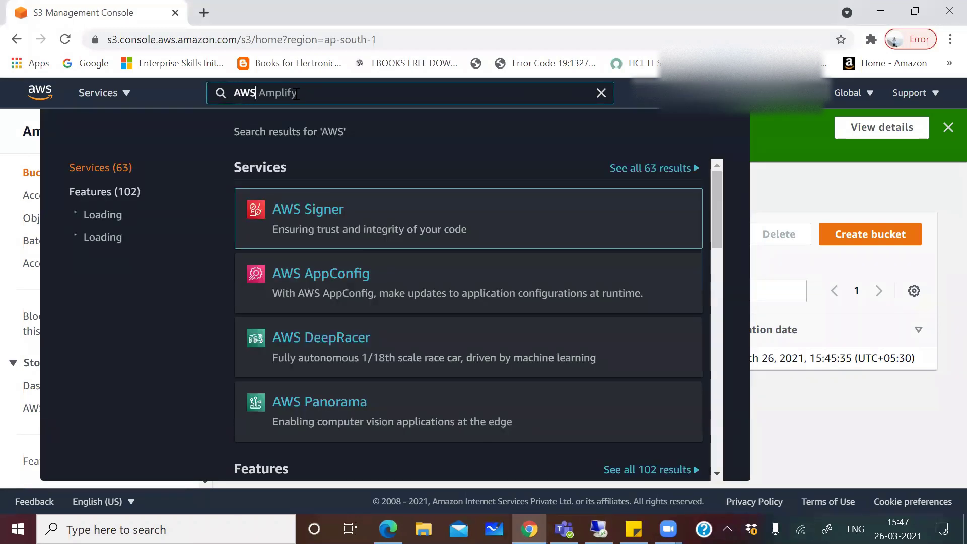
pyautogui.press('BackSpace')
pyautogui.press('BackSpace')
pyautogui.press('BackSpace')
pyautogui.write('iam')
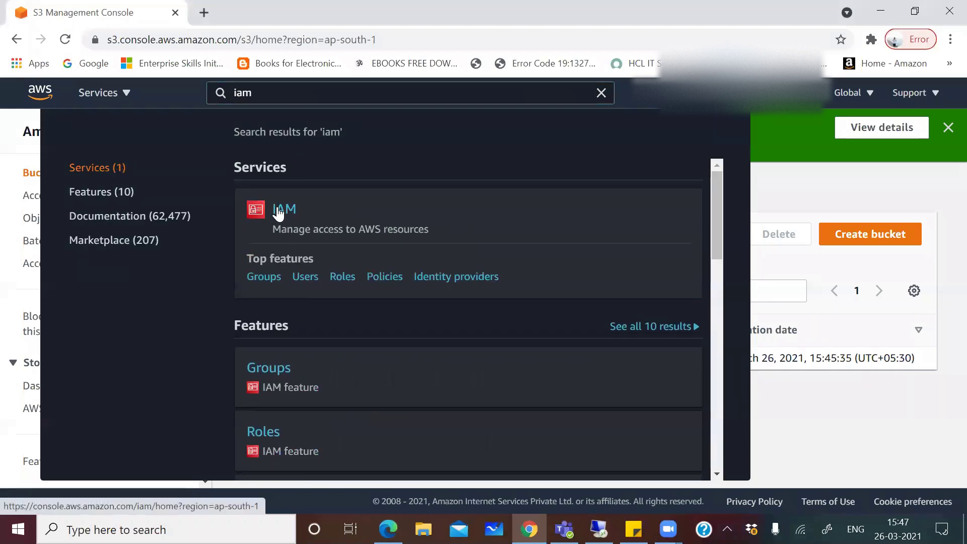
pyautogui.click(279, 211)
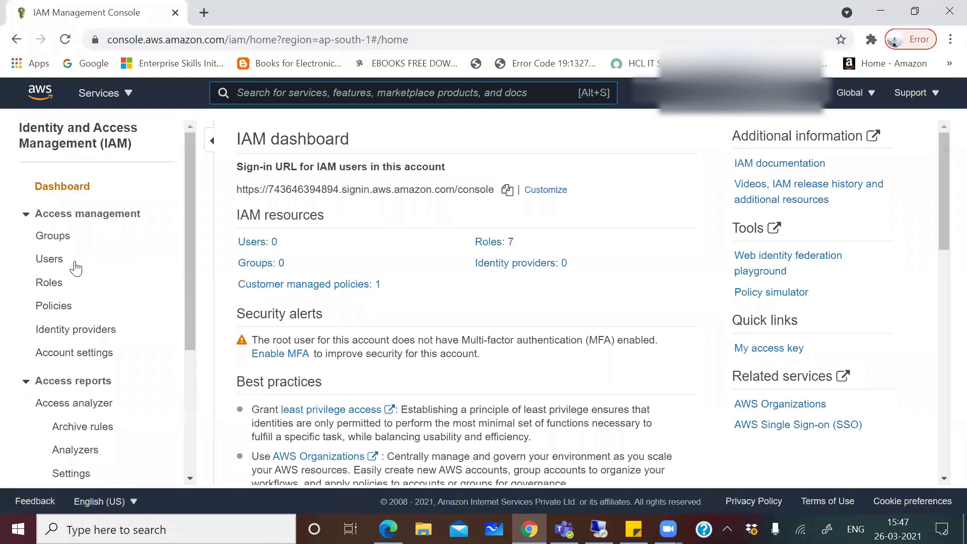
pyautogui.click(58, 261)
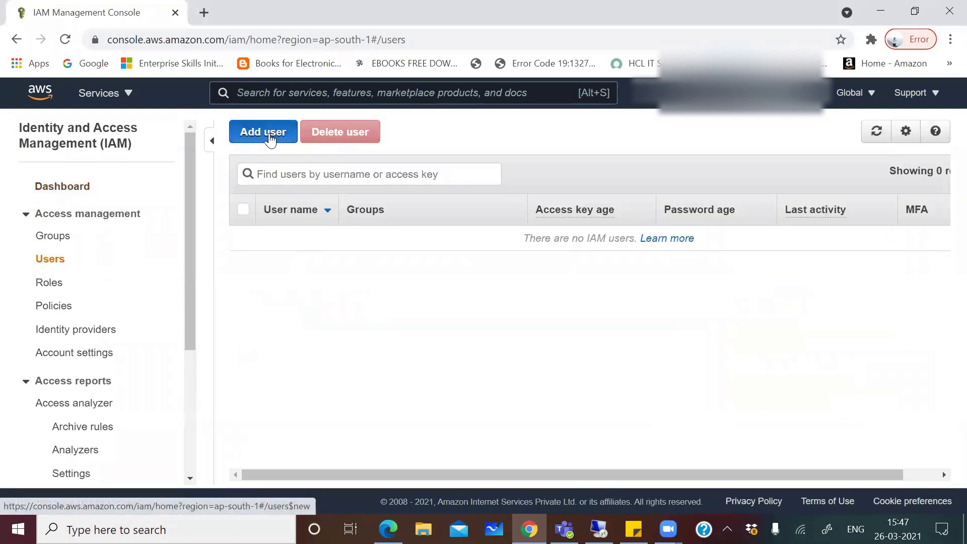
# Start a new IAM user named 'userfors3' with programmatic access and continue to permissions
pyautogui.click(272, 139)
pyautogui.click(322, 251)
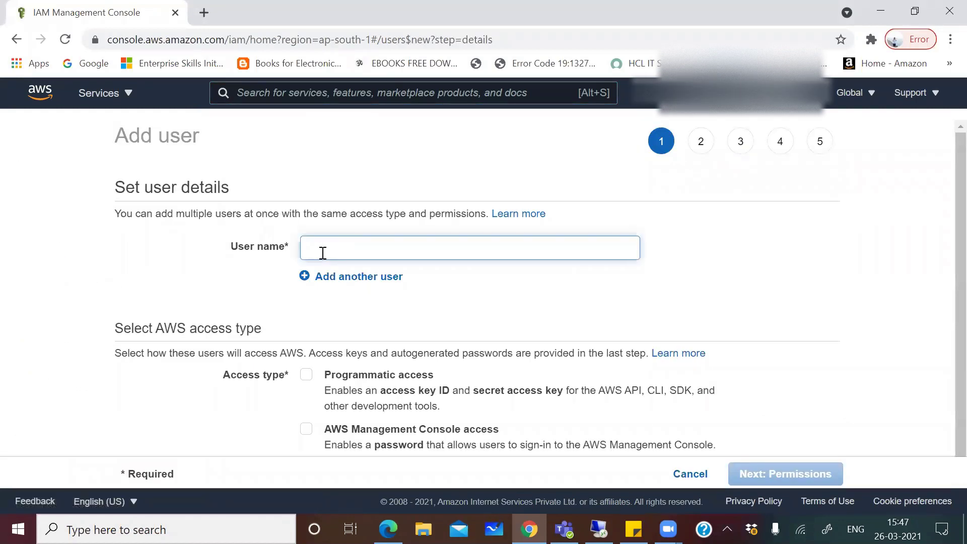
pyautogui.write('userfor')
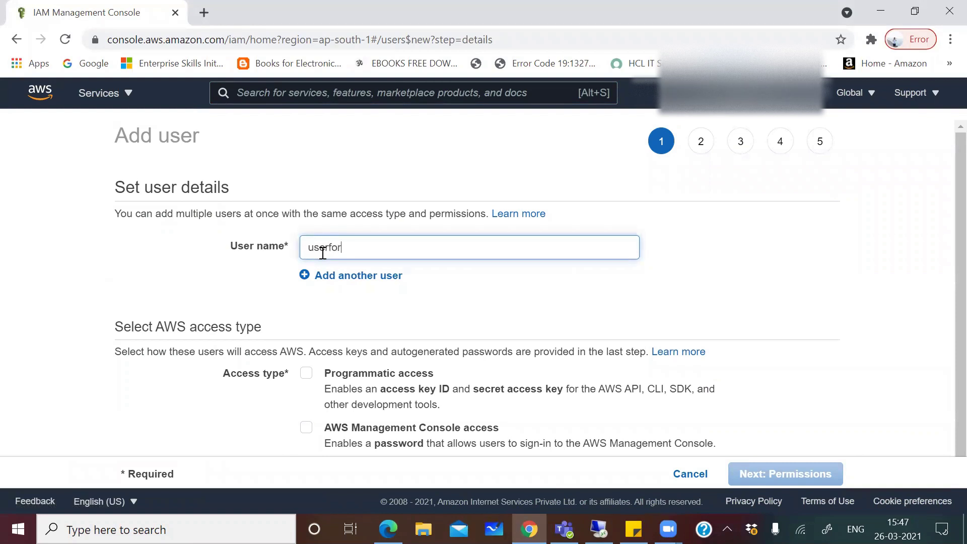
pyautogui.write('cvba')
pyautogui.press('BackSpace')
pyautogui.press('BackSpace')
pyautogui.write('s3')
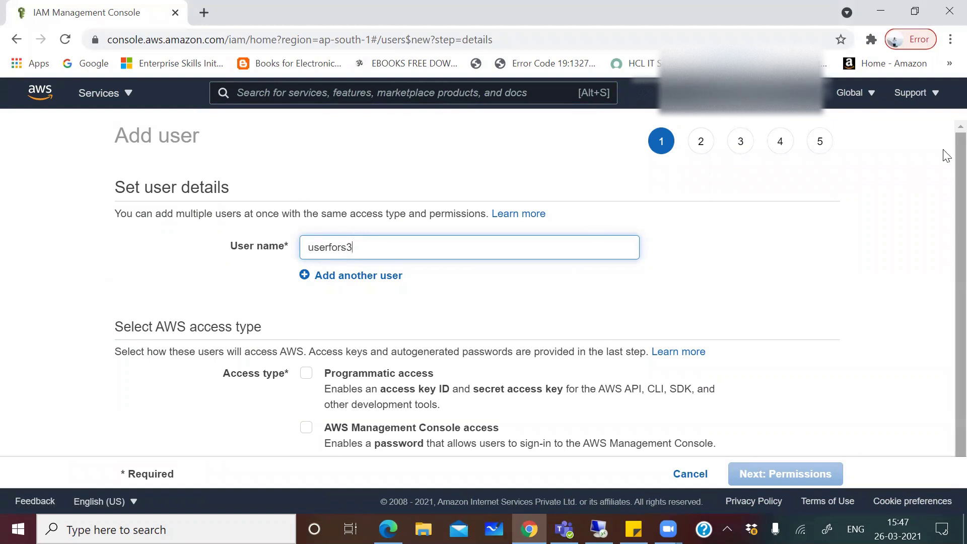
pyautogui.scroll(-1, 944, 157)
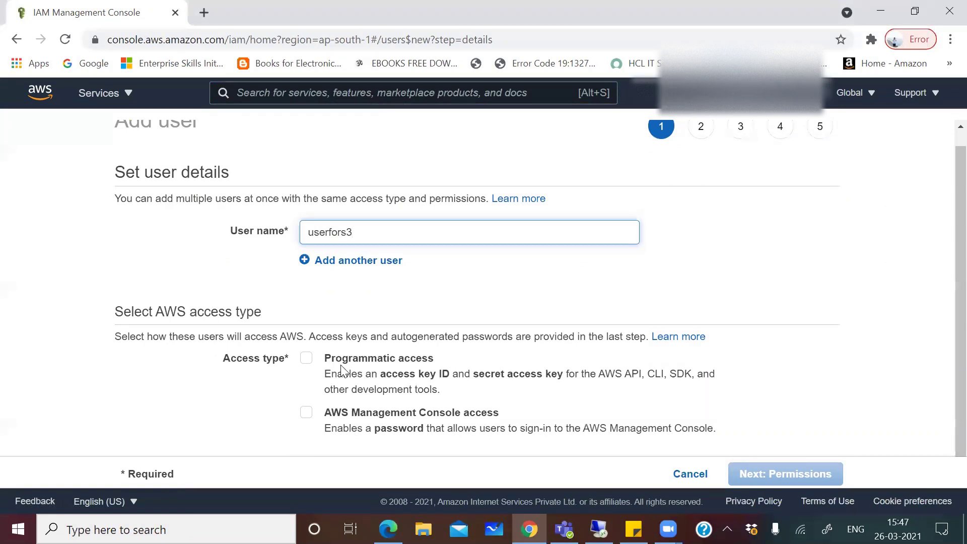
pyautogui.click(312, 358)
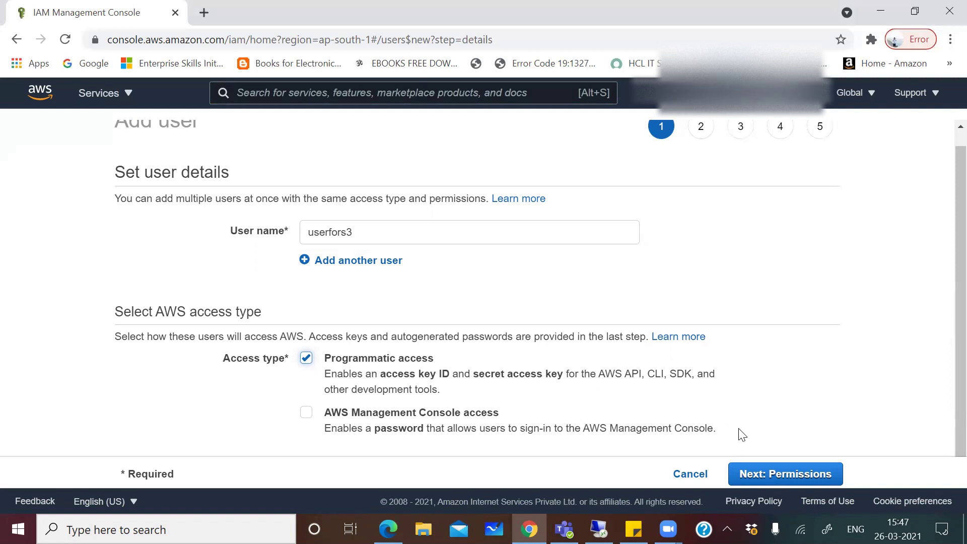
pyautogui.click(762, 478)
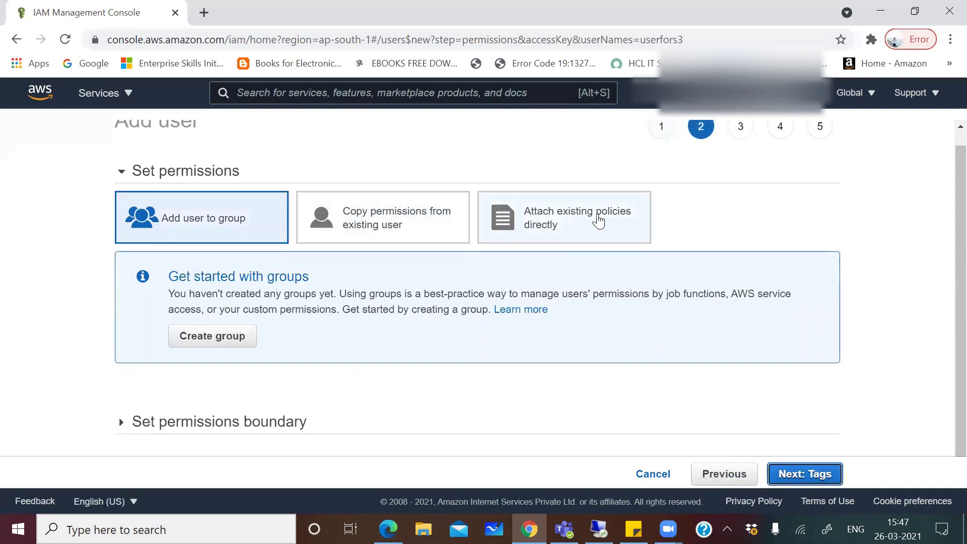
# Attach the AmazonS3FullAccess policy directly, found by searching 's3', and continue to tags
pyautogui.click(589, 226)
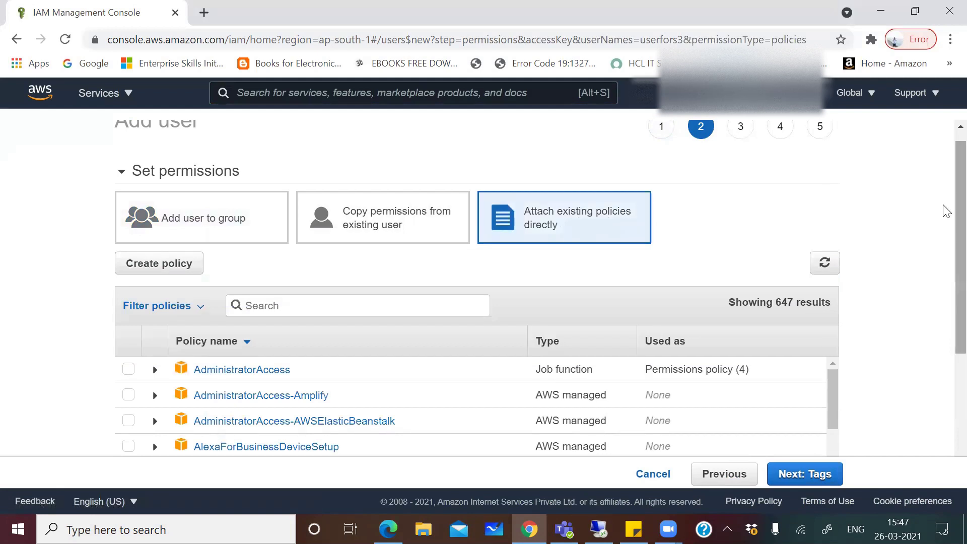
pyautogui.scroll(-3, 945, 212)
pyautogui.scroll(-1, 946, 298)
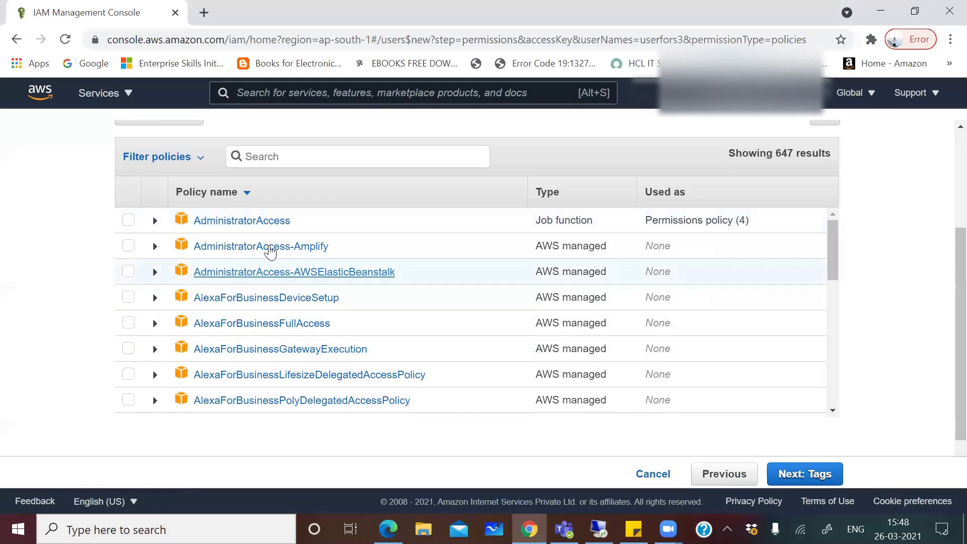
pyautogui.click(266, 157)
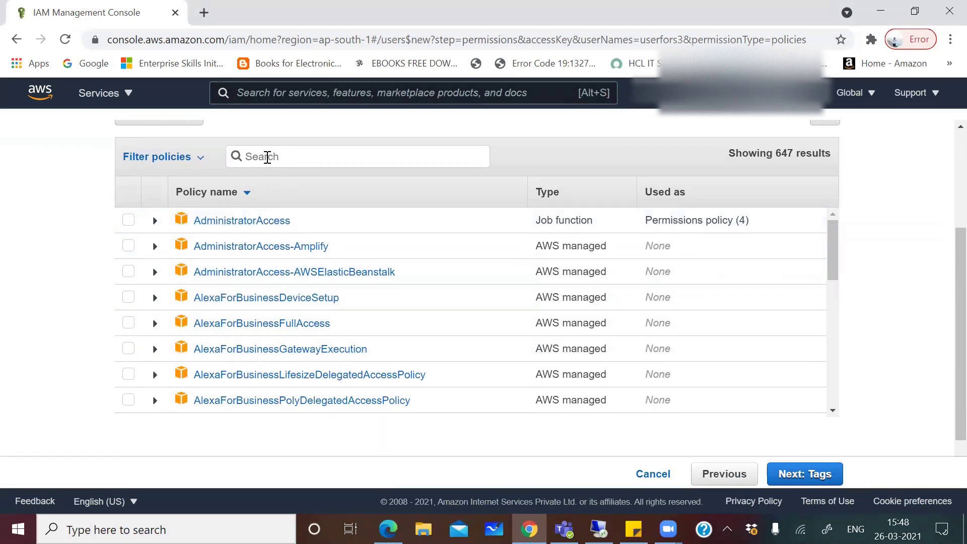
pyautogui.write('s3')
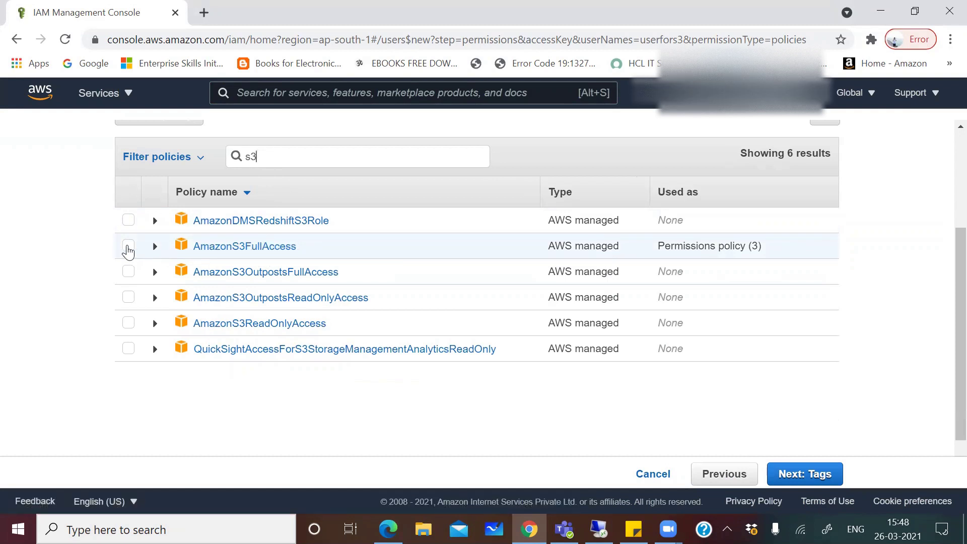
pyautogui.click(129, 247)
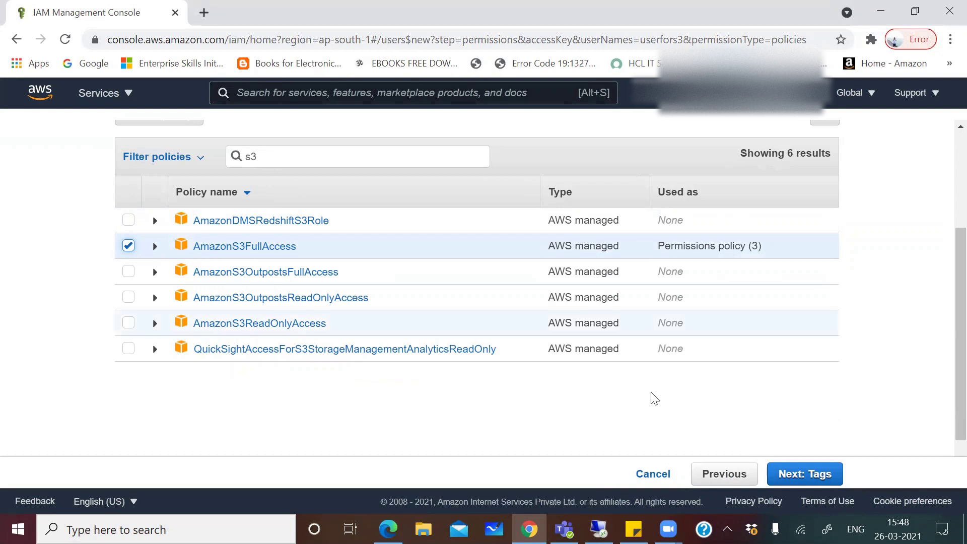
pyautogui.click(816, 481)
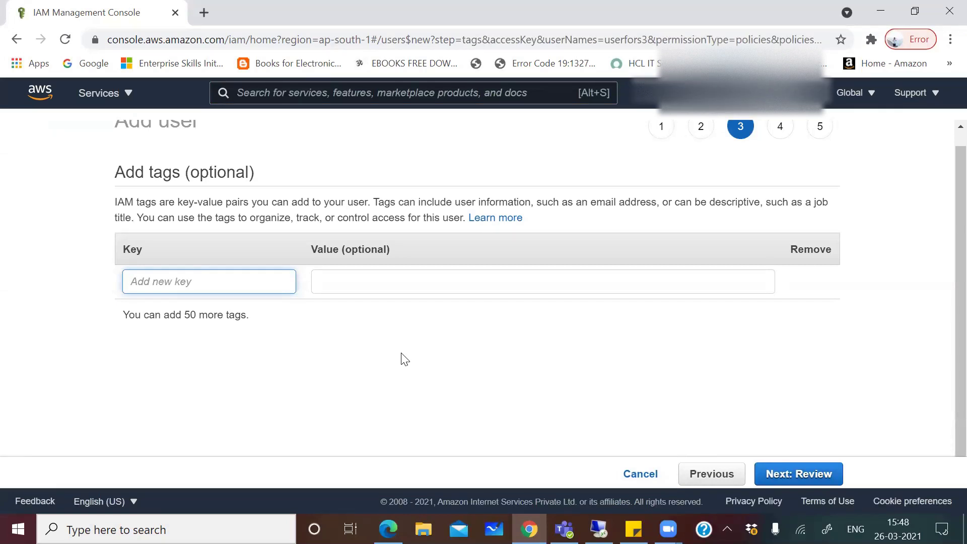
# Review the userfors3 summary and create the user to get its access keys
pyautogui.click(776, 473)
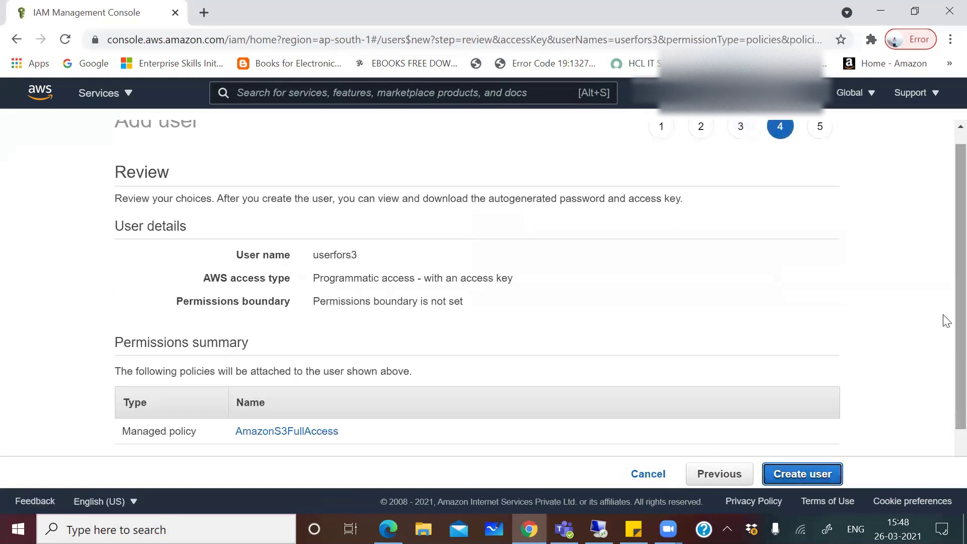
pyautogui.scroll(-1, 945, 297)
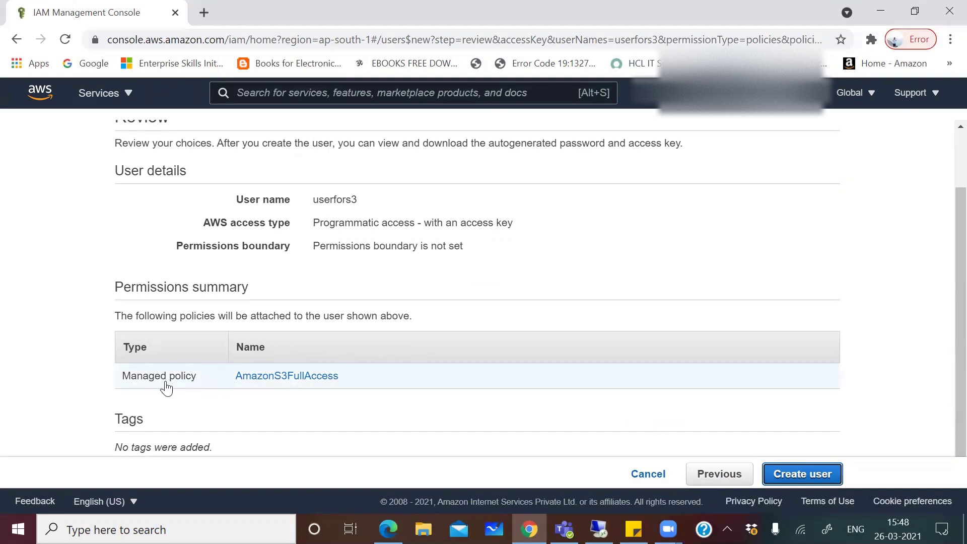
pyautogui.click(805, 475)
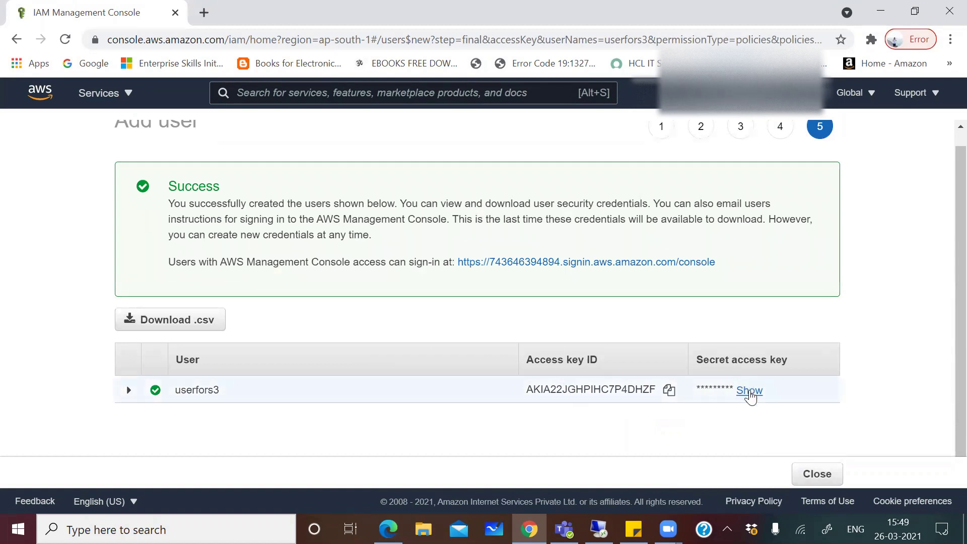
# Copy the new user's access key ID and secret access key into the test1 credential and save it
pyautogui.click(749, 390)
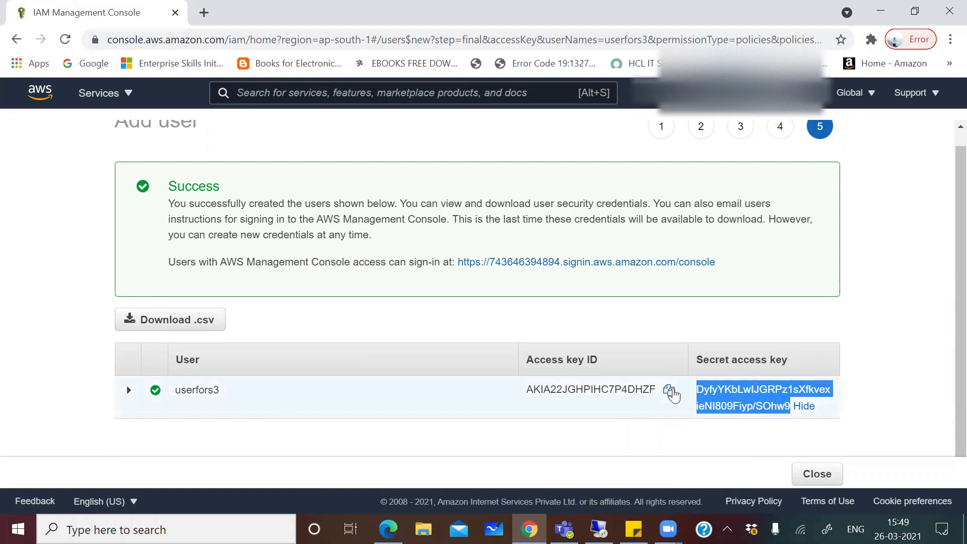
pyautogui.click(670, 392)
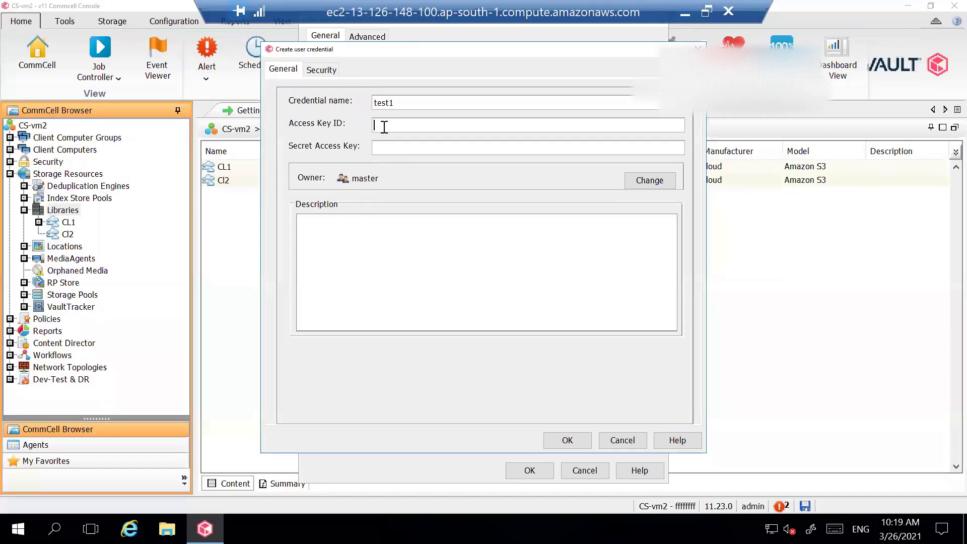
pyautogui.hotkey('ctrl', 'v')
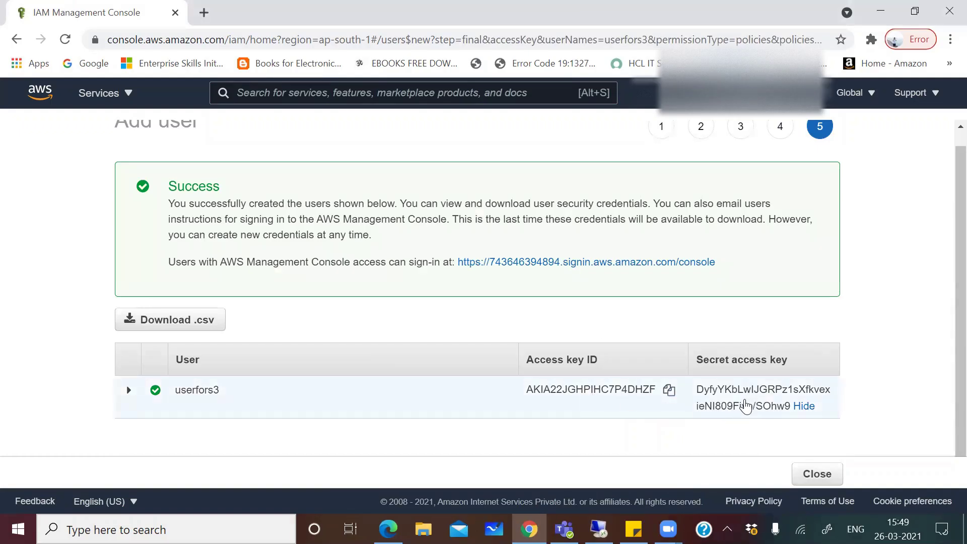
pyautogui.doubleClick(728, 409)
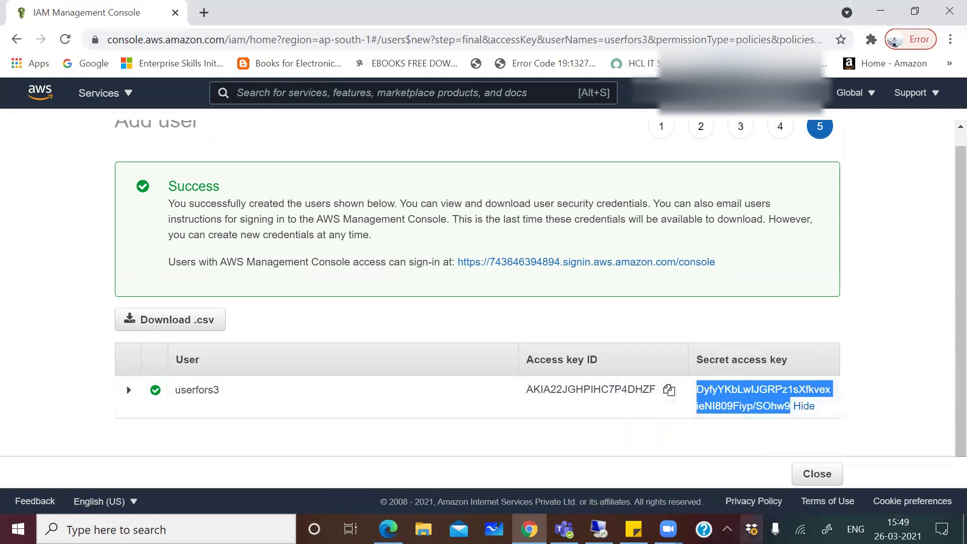
pyautogui.click(668, 529)
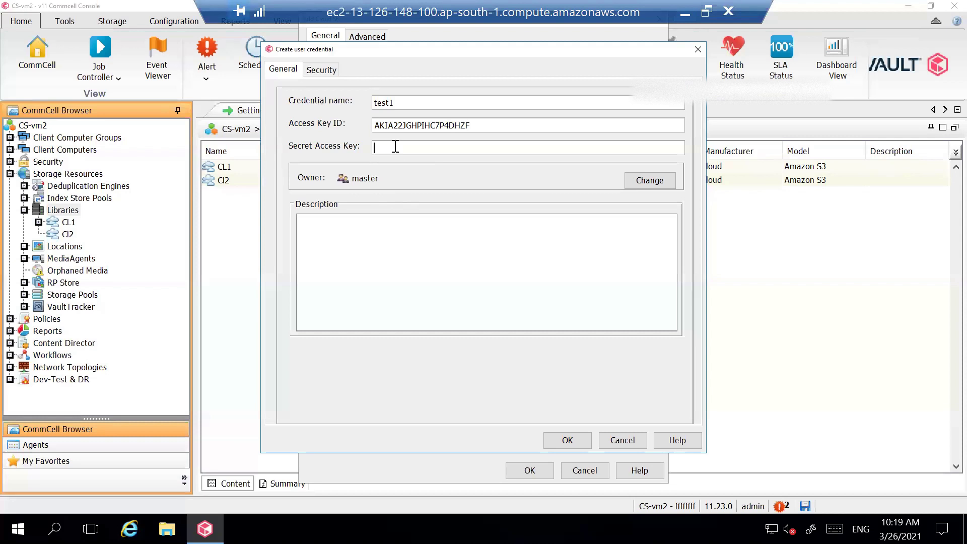
pyautogui.hotkey('ctrl', 'v')
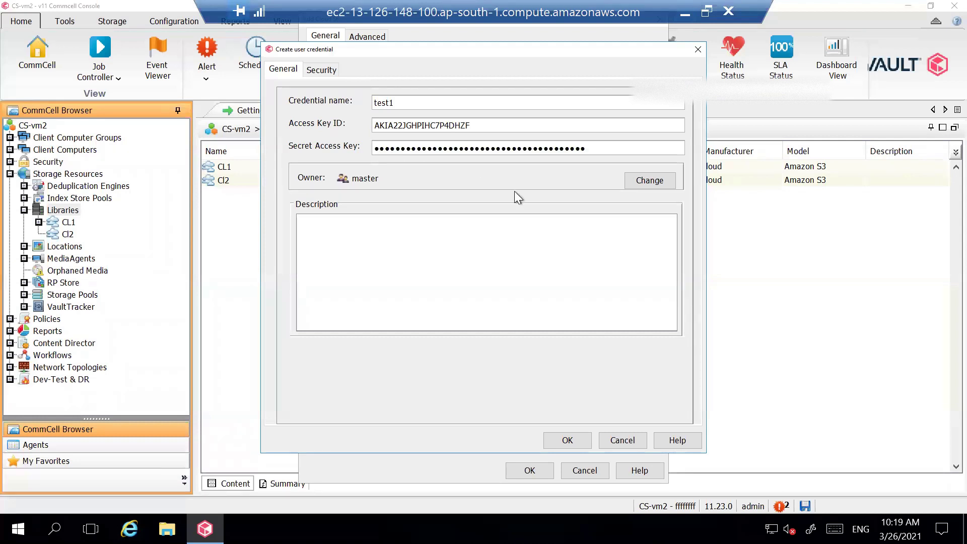
pyautogui.click(563, 441)
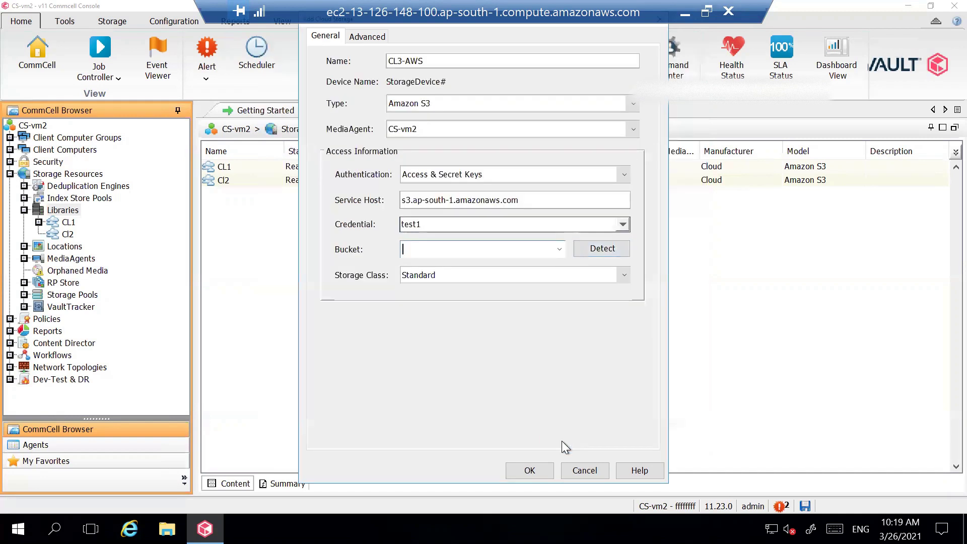
# Choose test1 as the CL3-AWS credential and detect the bucket, filling in cvbuckettest1
pyautogui.click(431, 224)
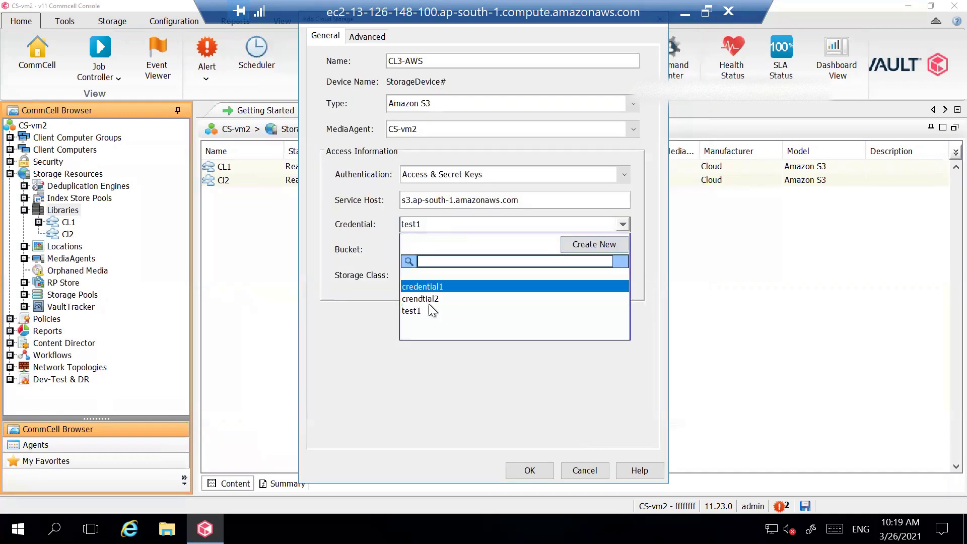
pyautogui.click(421, 313)
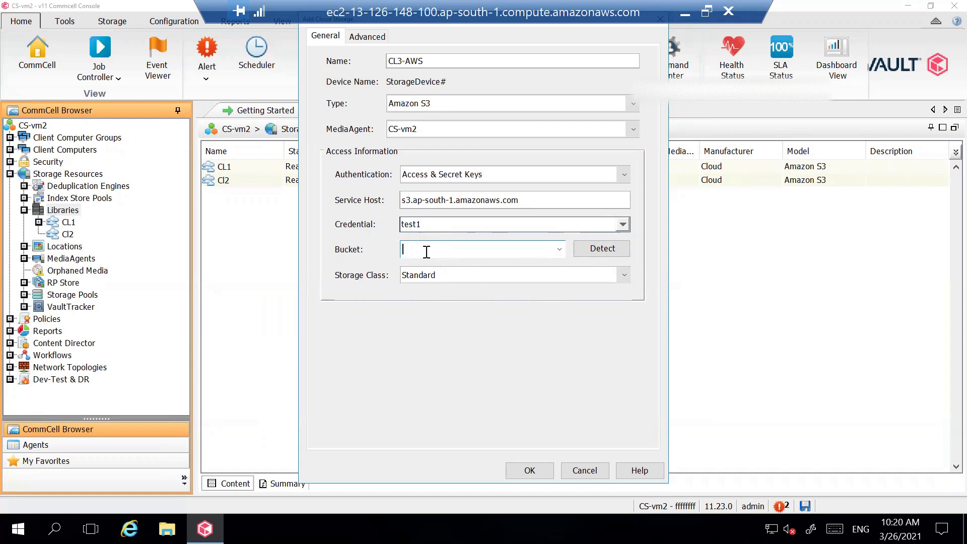
pyautogui.click(598, 255)
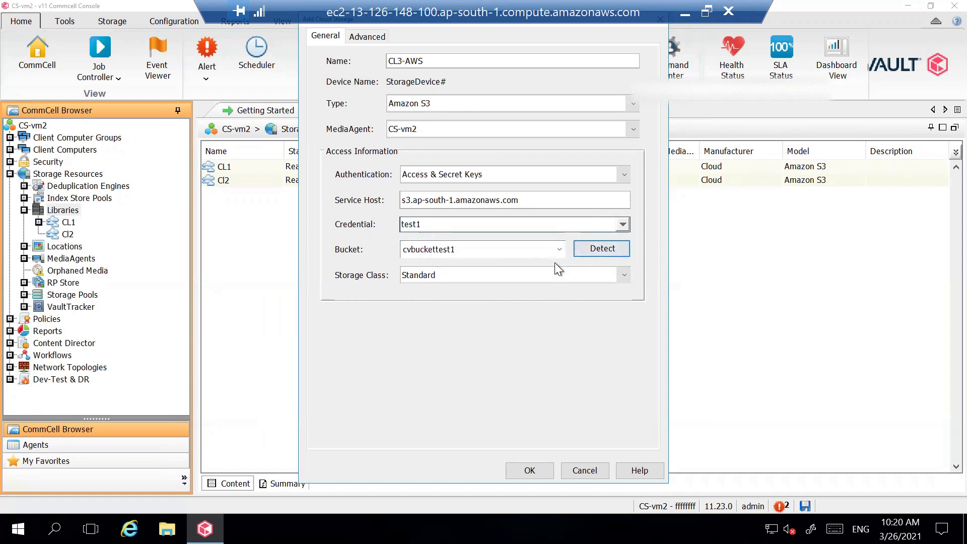
pyautogui.click(469, 250)
# Expand the CL3-AWS Storage Class dropdown, currently Standard, to list the S3 storage classes
pyautogui.click(502, 272)
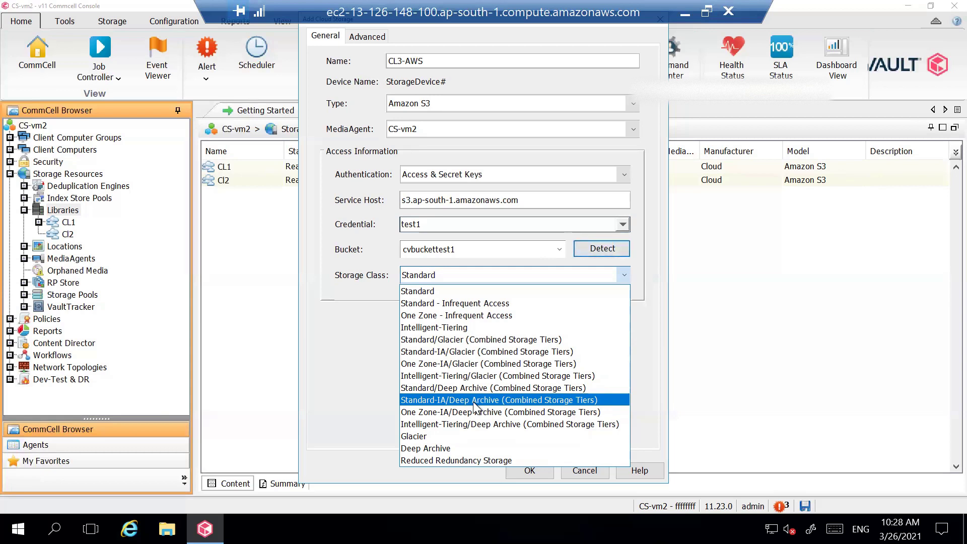
# Keep Standard as the storage class and confirm the CL3-AWS cloud library
pyautogui.click(425, 291)
pyautogui.click(532, 469)
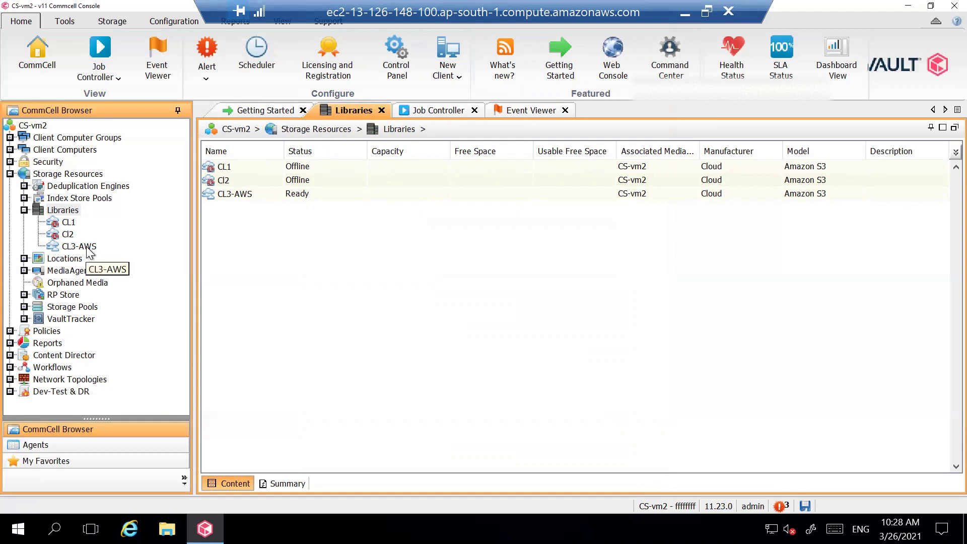
# Select CL3-AWS under Libraries to show its Ready, Read/Write mount path on Device_3
pyautogui.click(88, 247)
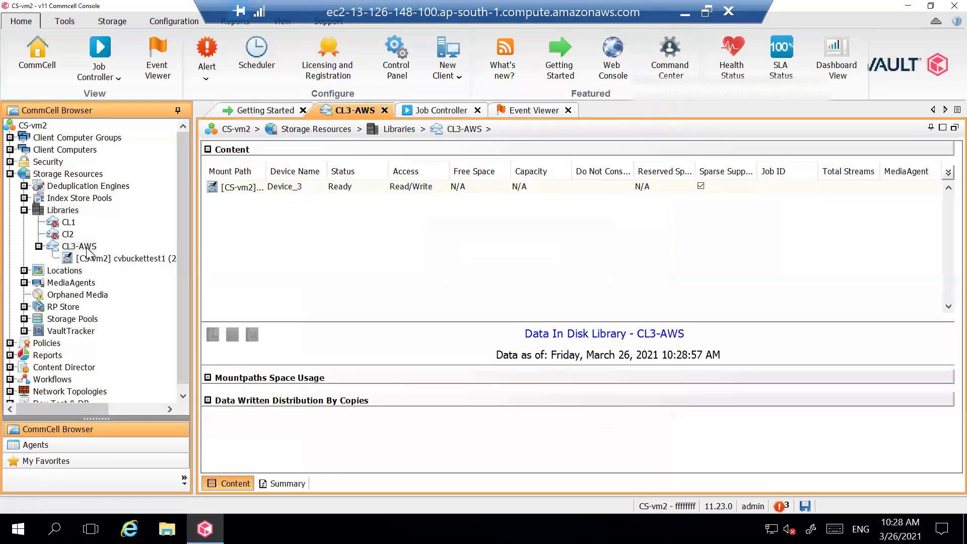